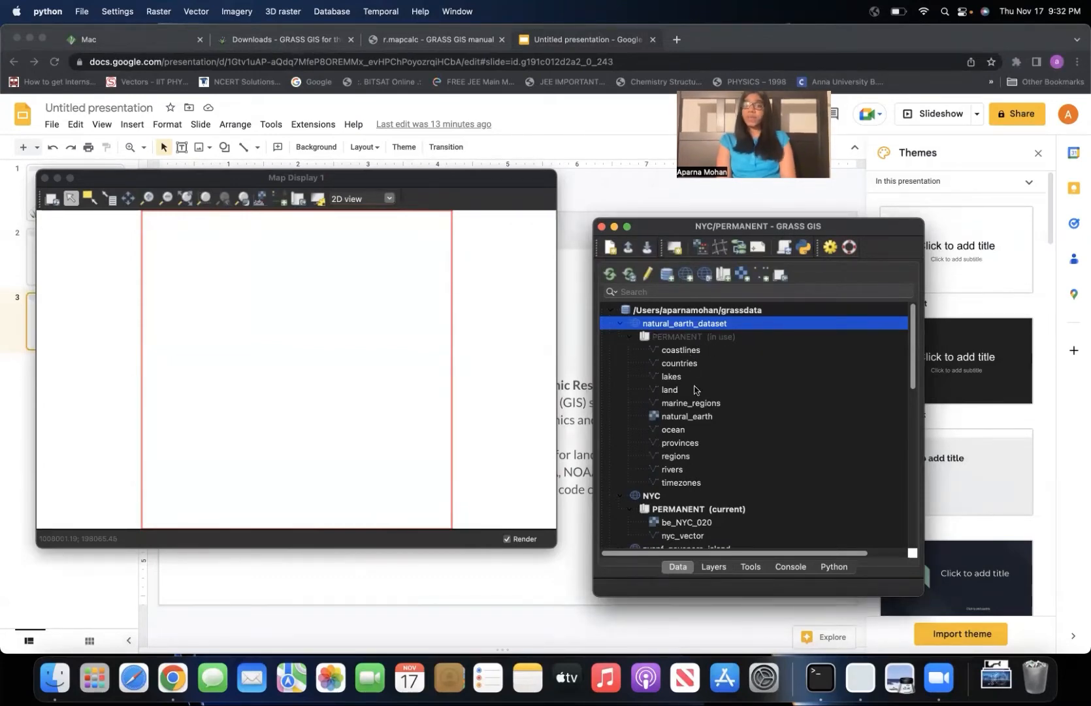
# Look through the vector maps in the natural_earth_dataset PERMANENT mapset, from coastlines to marine_regions.
pyautogui.click(683, 351)
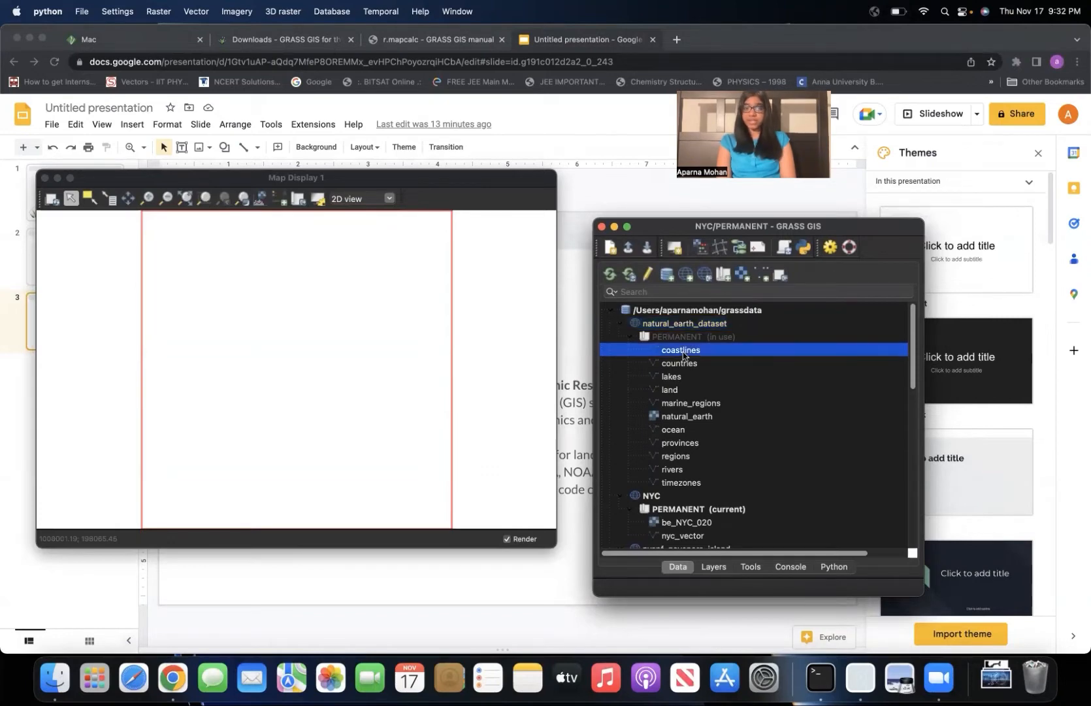
pyautogui.click(679, 364)
pyautogui.click(671, 377)
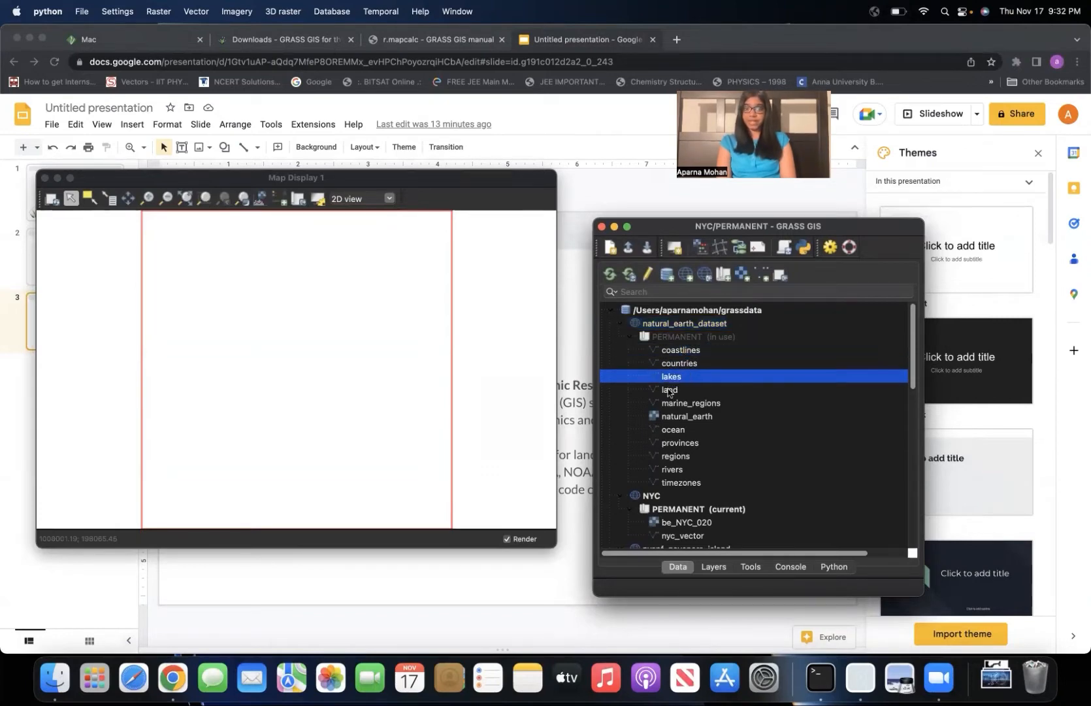
pyautogui.click(670, 391)
pyautogui.click(668, 402)
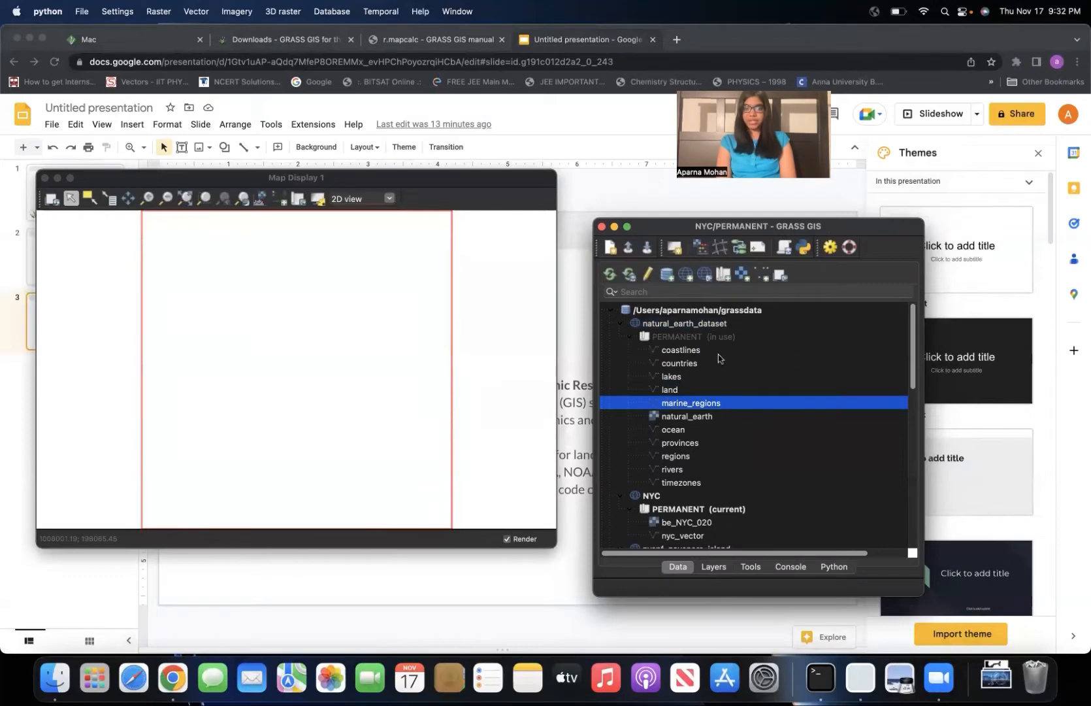
pyautogui.click(693, 352)
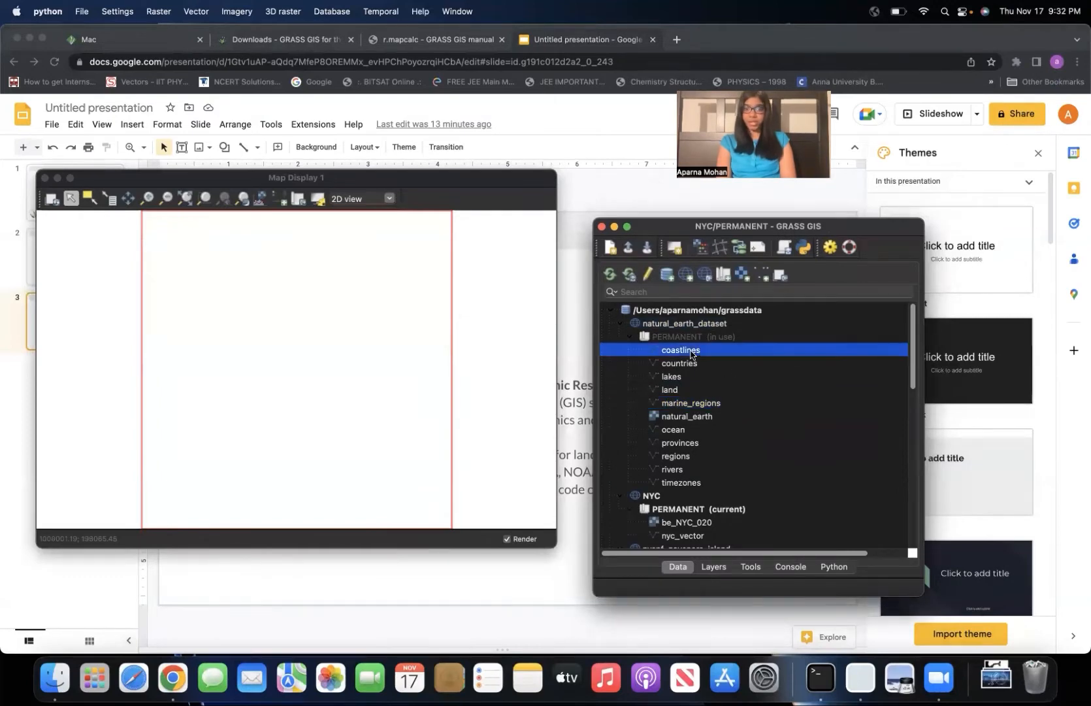
# Display the countries vector map, switching to the natural_earth_dataset location and its PERMANENT mapset despite the lock, and bring the map display forward.
pyautogui.doubleClick(680, 367)
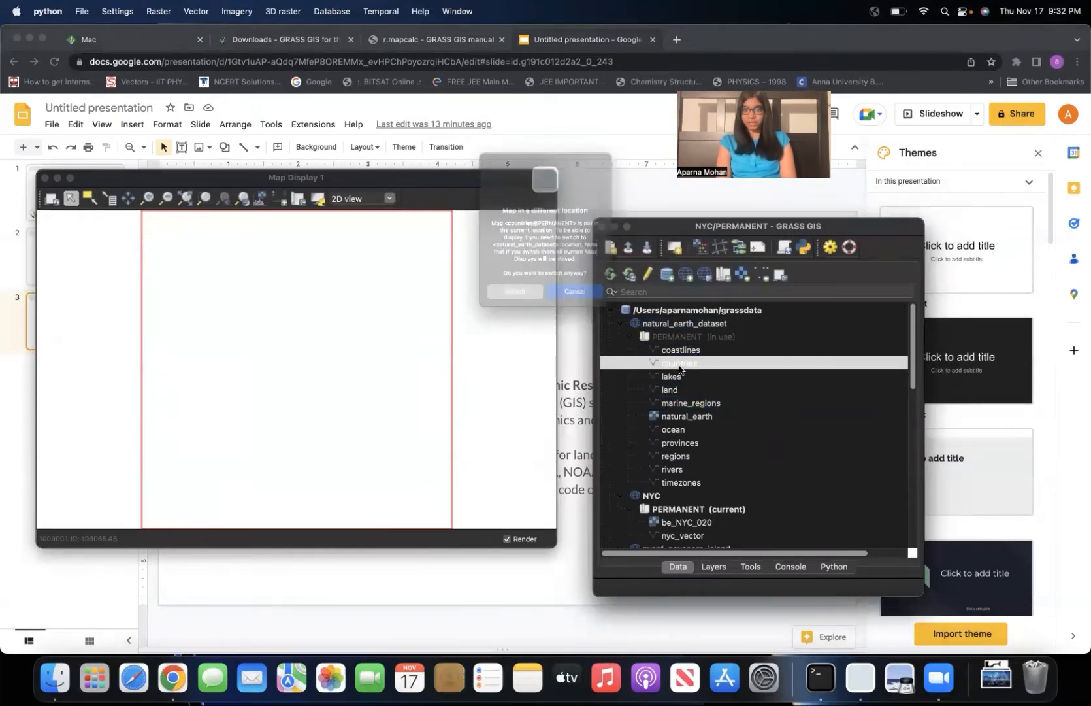
pyautogui.click(522, 305)
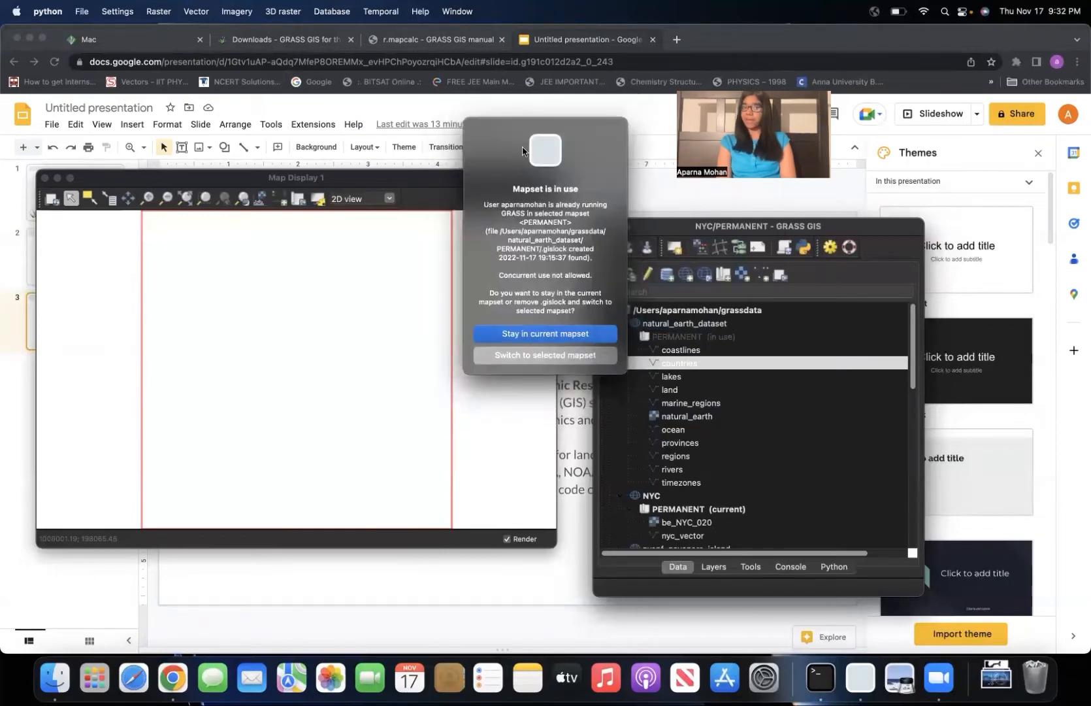
pyautogui.moveTo(530, 134); pyautogui.dragTo(412, 211)
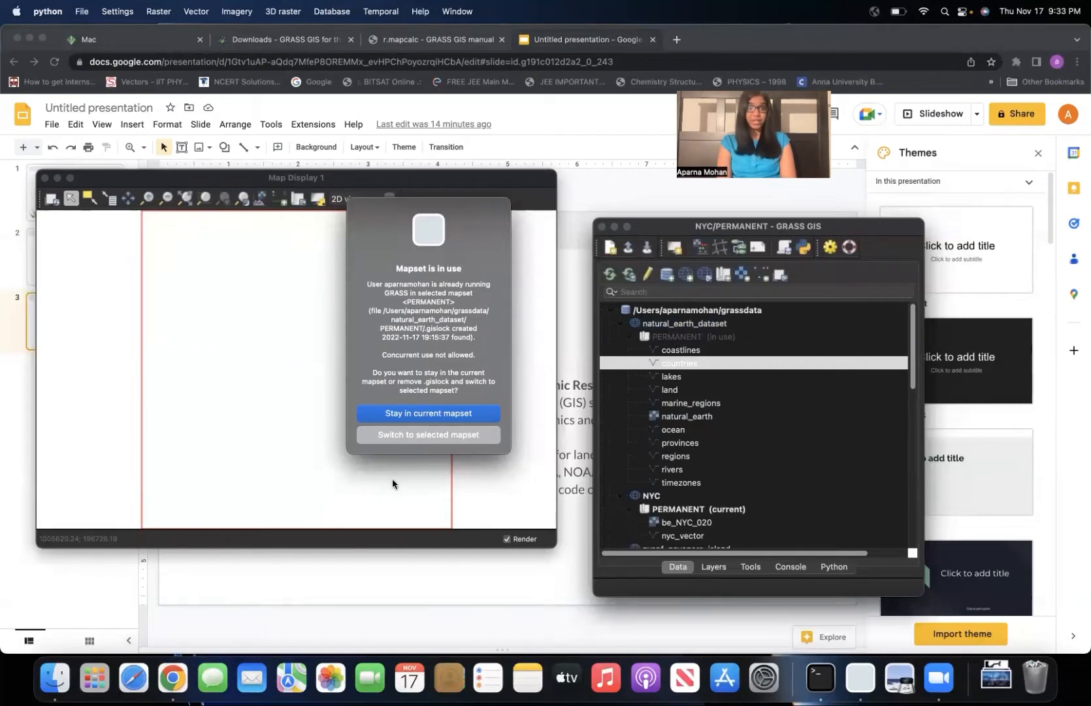
pyautogui.click(430, 436)
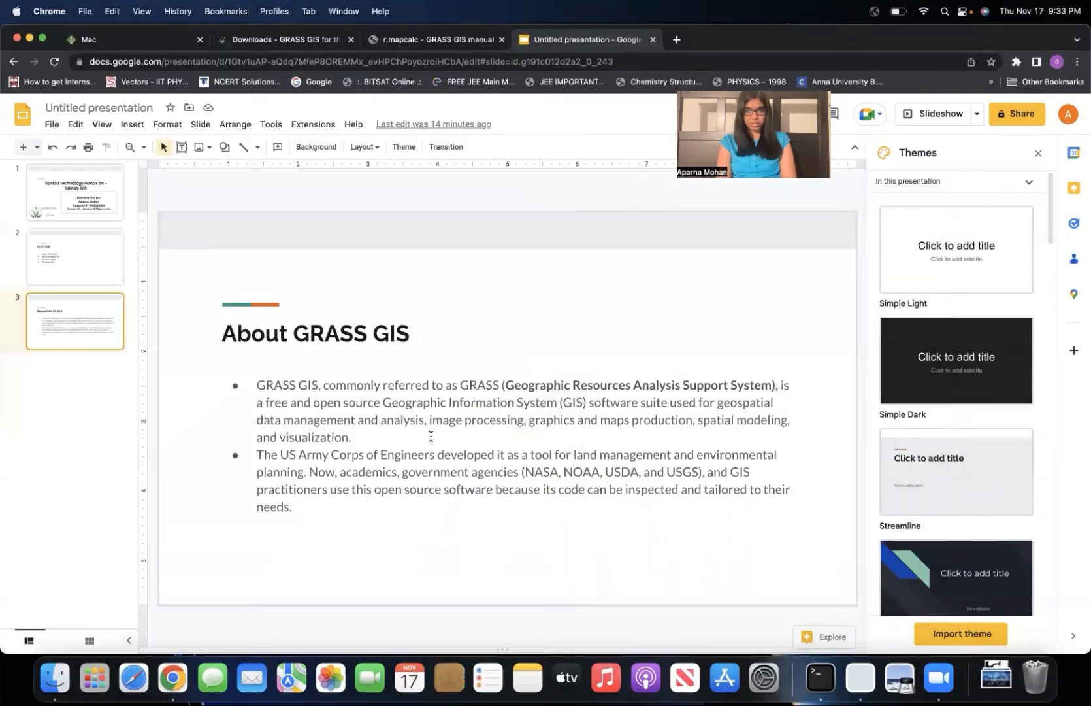
pyautogui.hotkey('ctrl', 'Up')
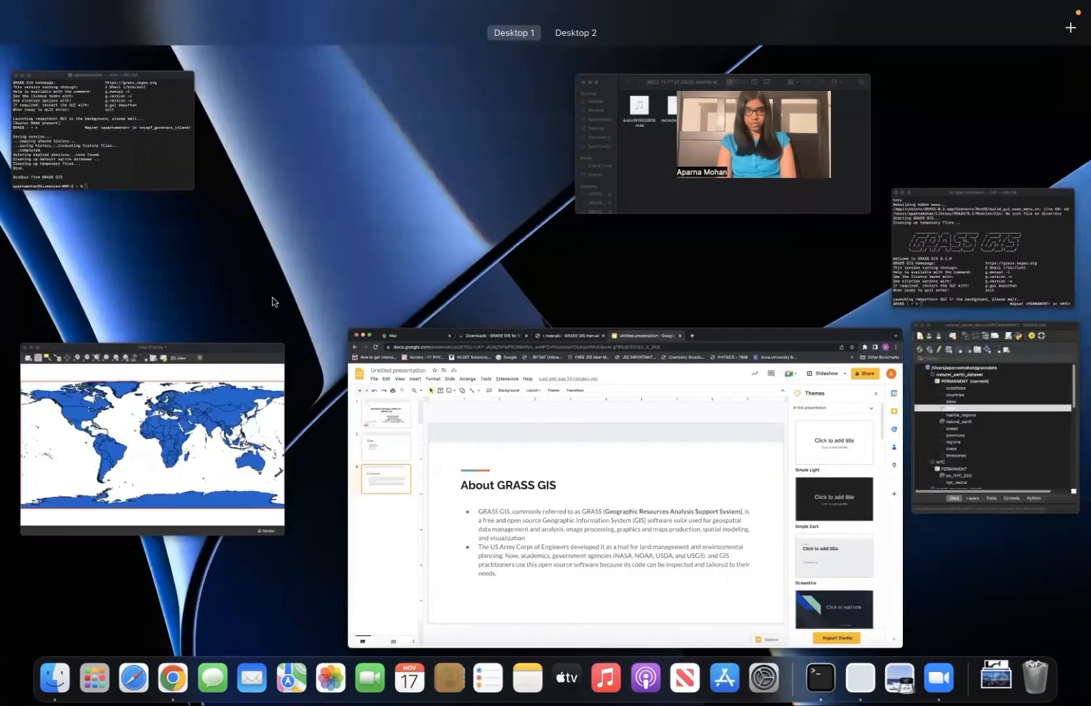
pyautogui.click(157, 413)
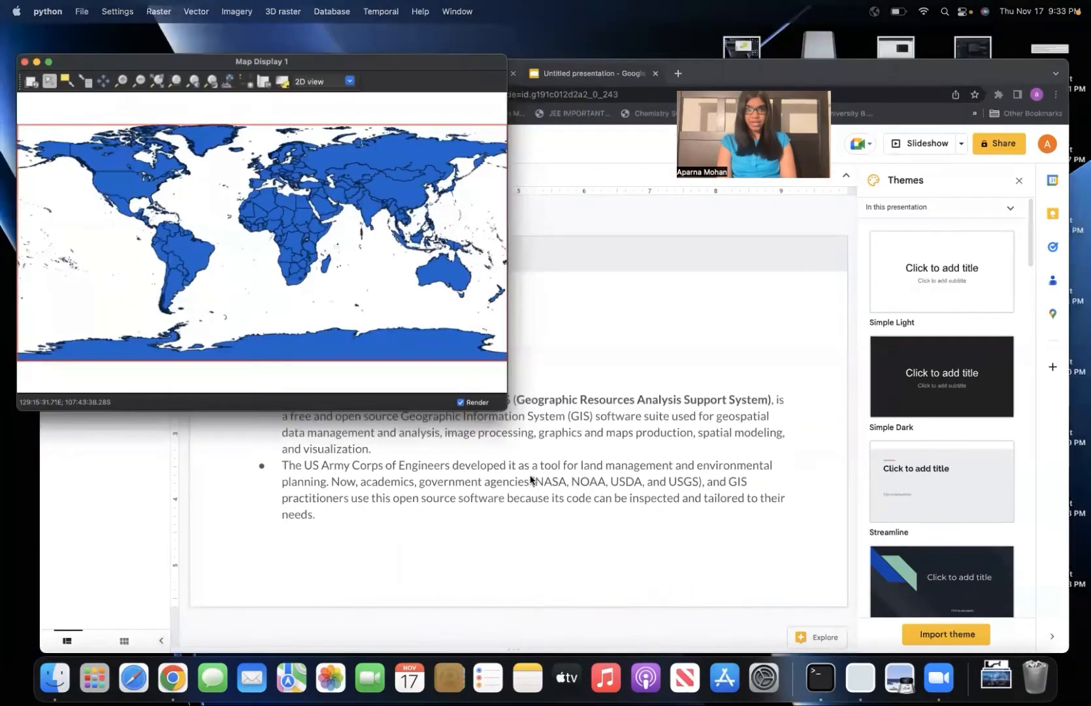
# Add the lakes and coastlines vector maps from natural_earth_dataset to the map display.
pyautogui.hotkey('ctrl', 'Up')
pyautogui.click(1005, 435)
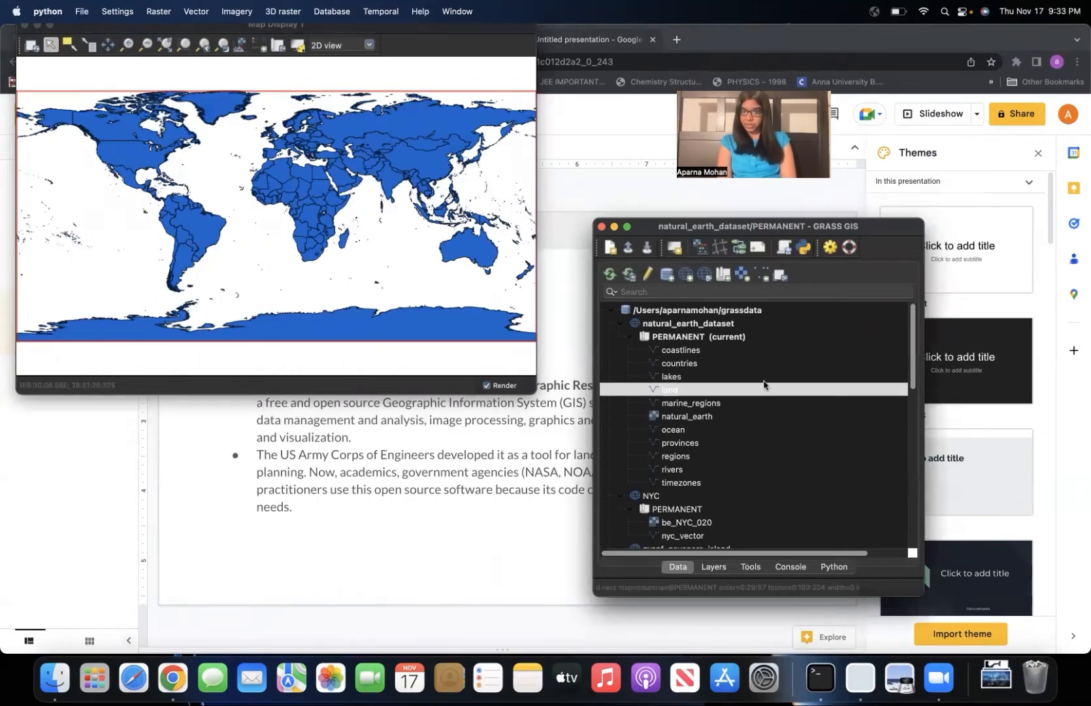
pyautogui.click(675, 377)
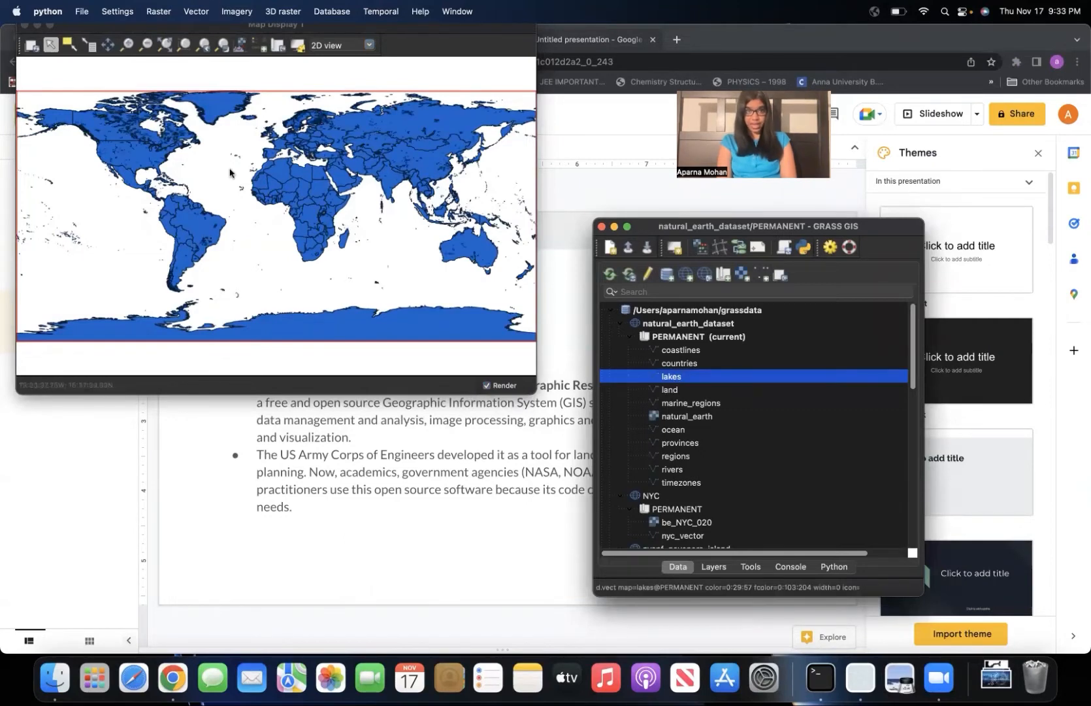
pyautogui.click(691, 350)
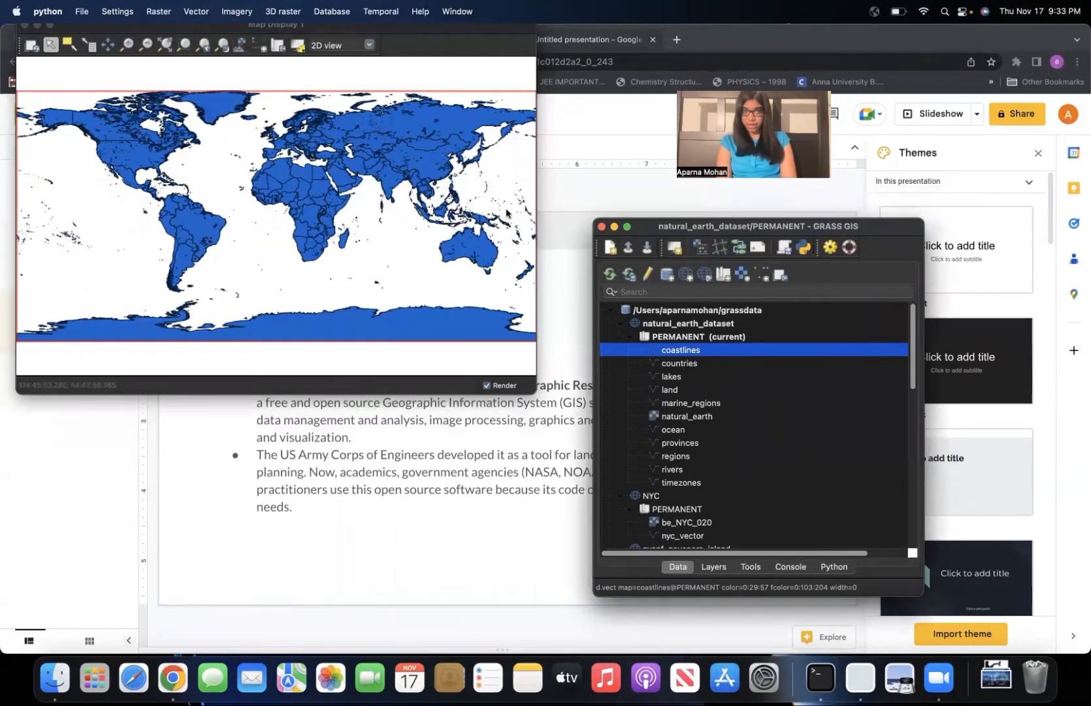
# Set the coastlines layer's feature color to red in its display properties and apply it to the map.
pyautogui.click(715, 567)
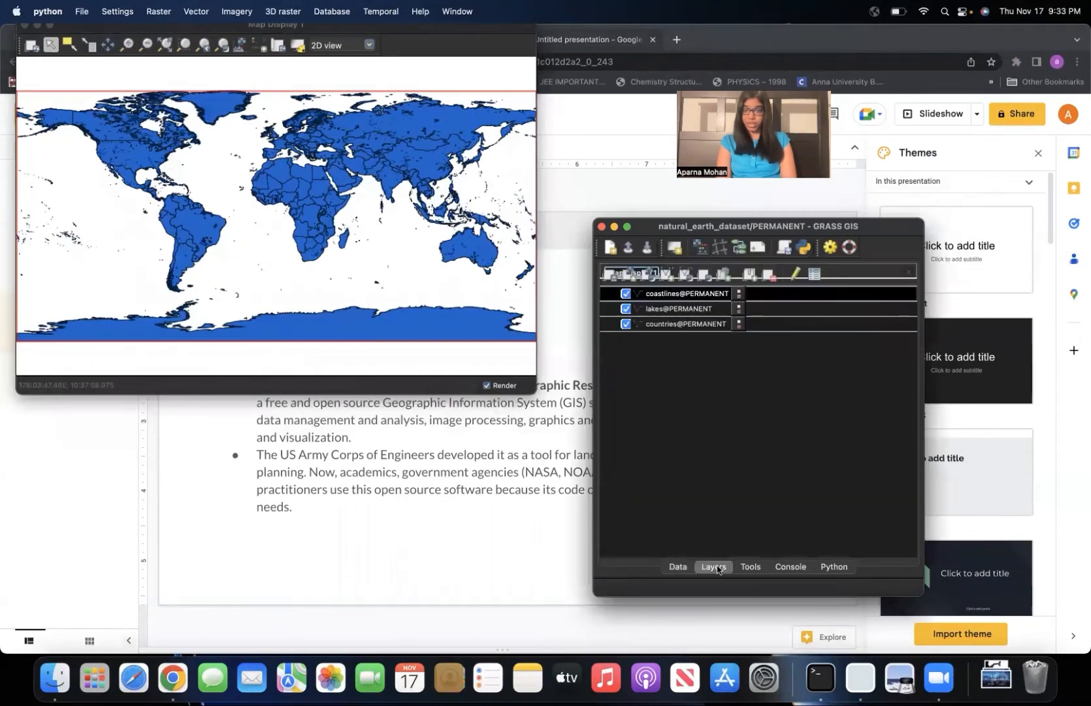
pyautogui.rightClick(739, 297)
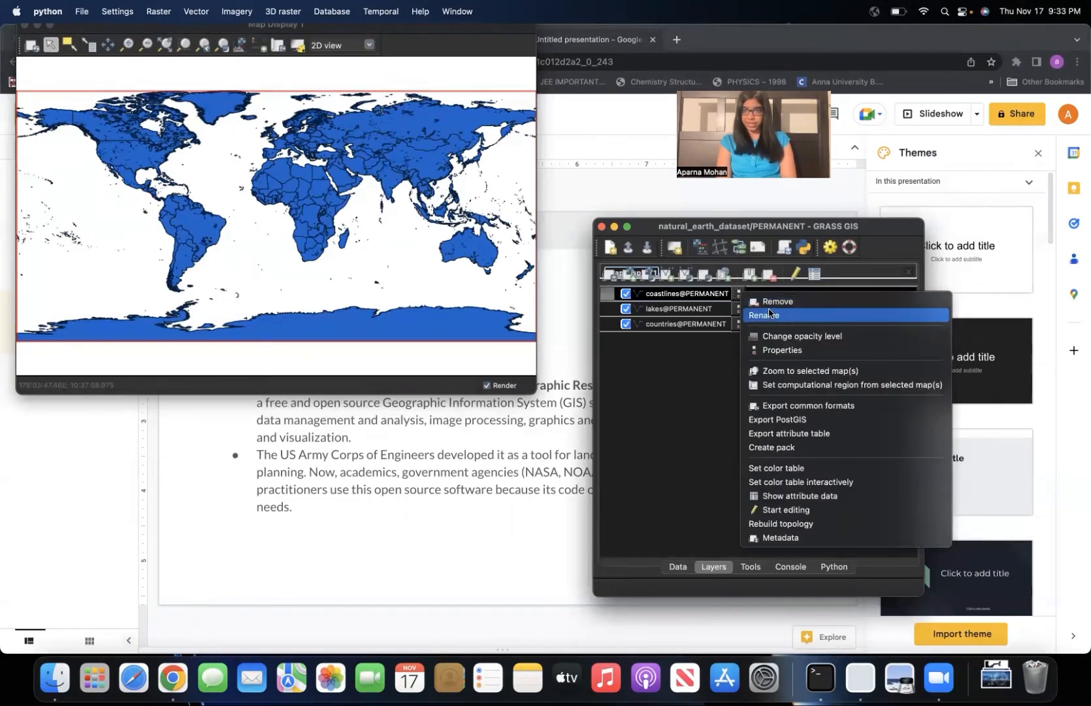
pyautogui.click(778, 351)
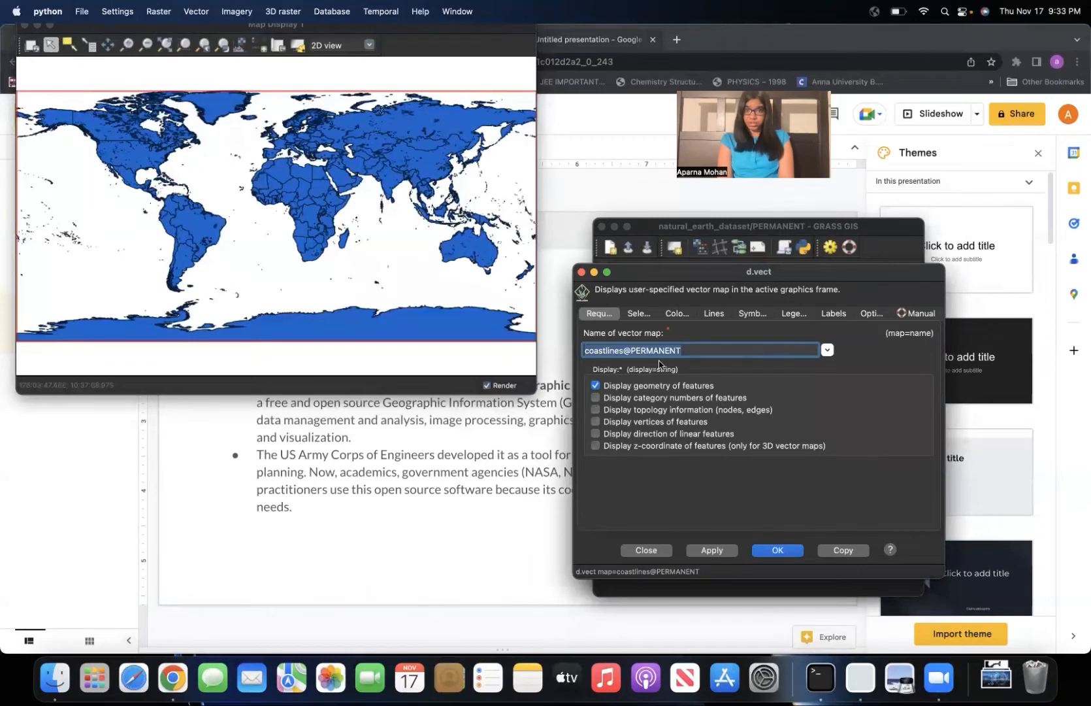
pyautogui.click(676, 315)
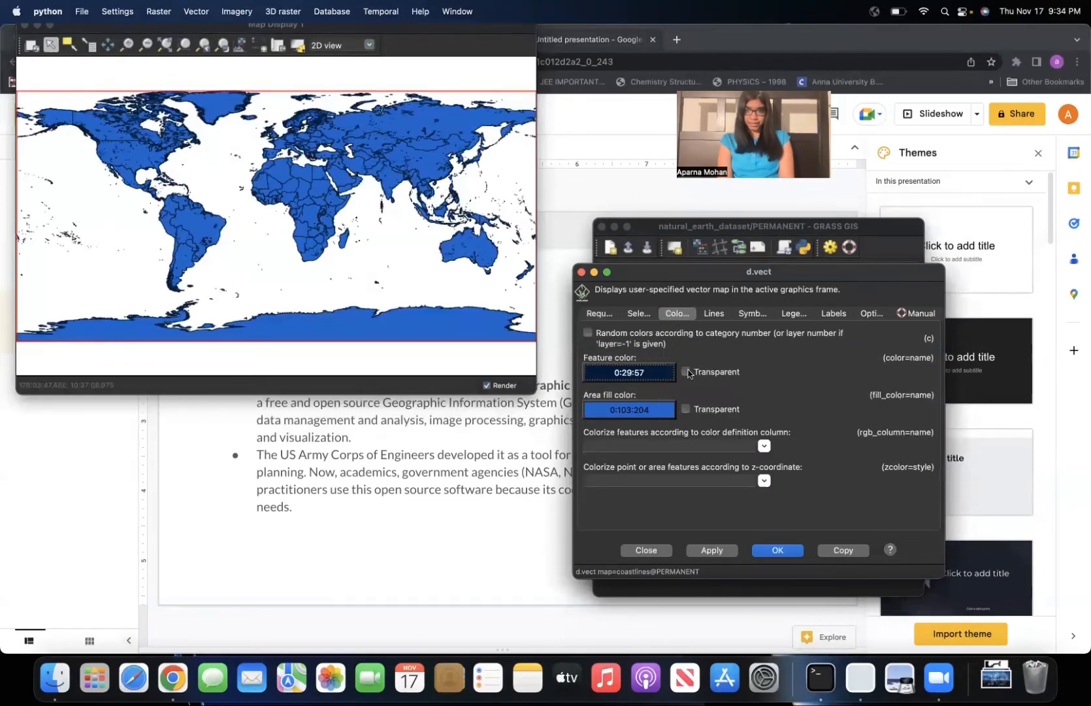
pyautogui.click(648, 373)
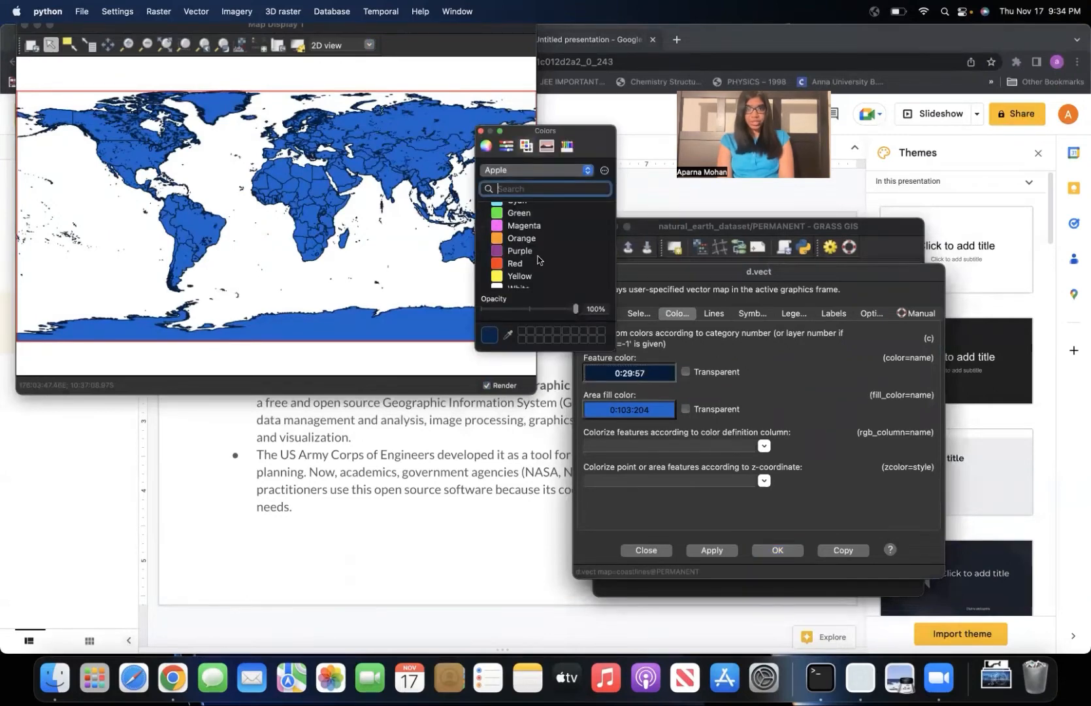
pyautogui.click(503, 227)
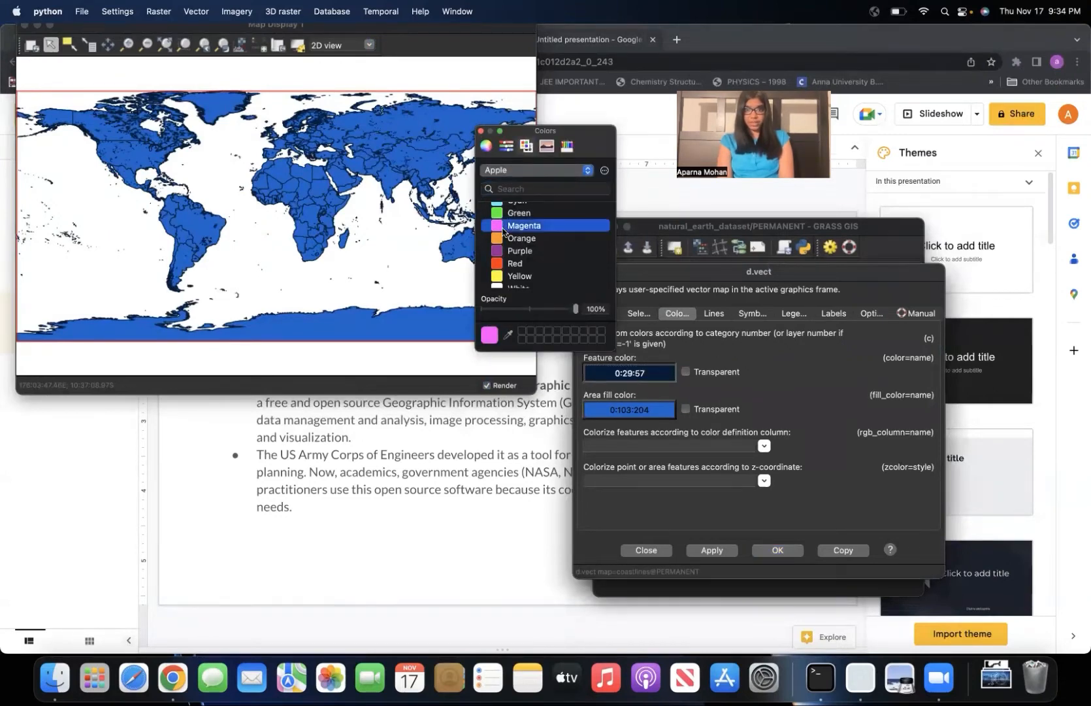
pyautogui.click(507, 263)
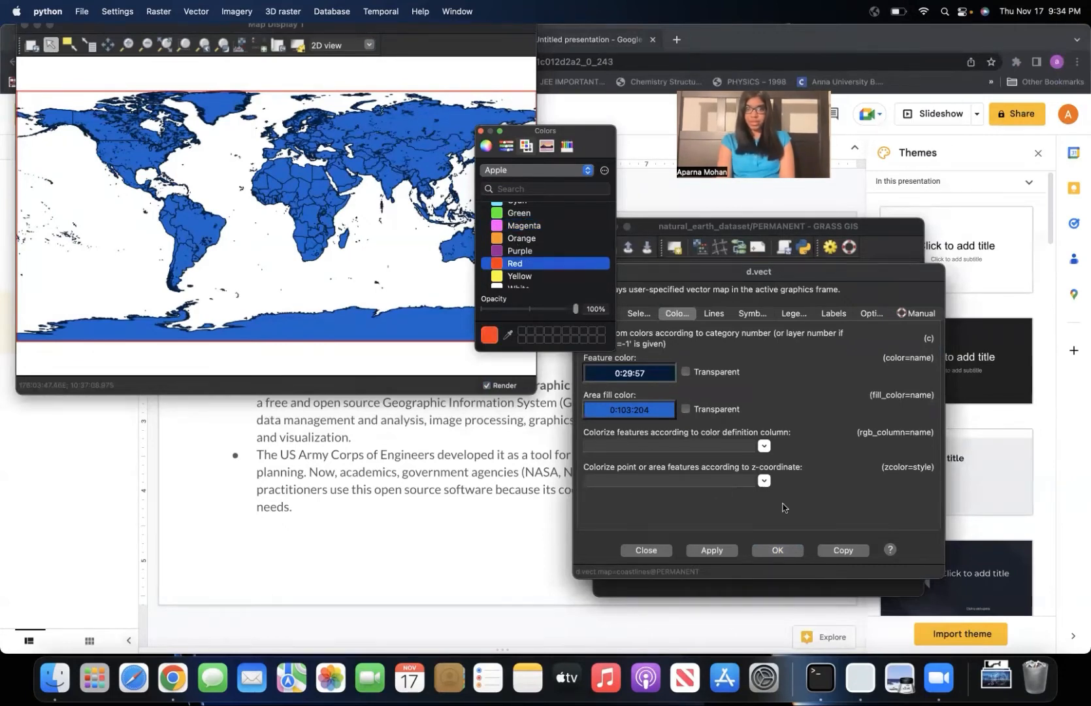
pyautogui.click(480, 133)
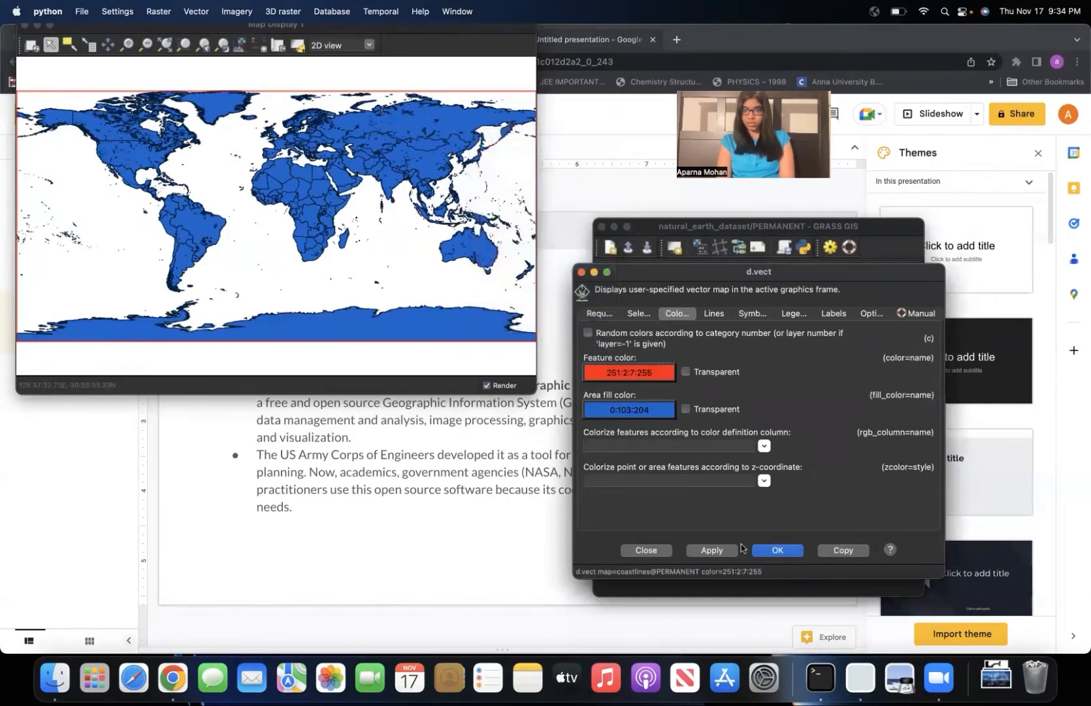
pyautogui.click(713, 551)
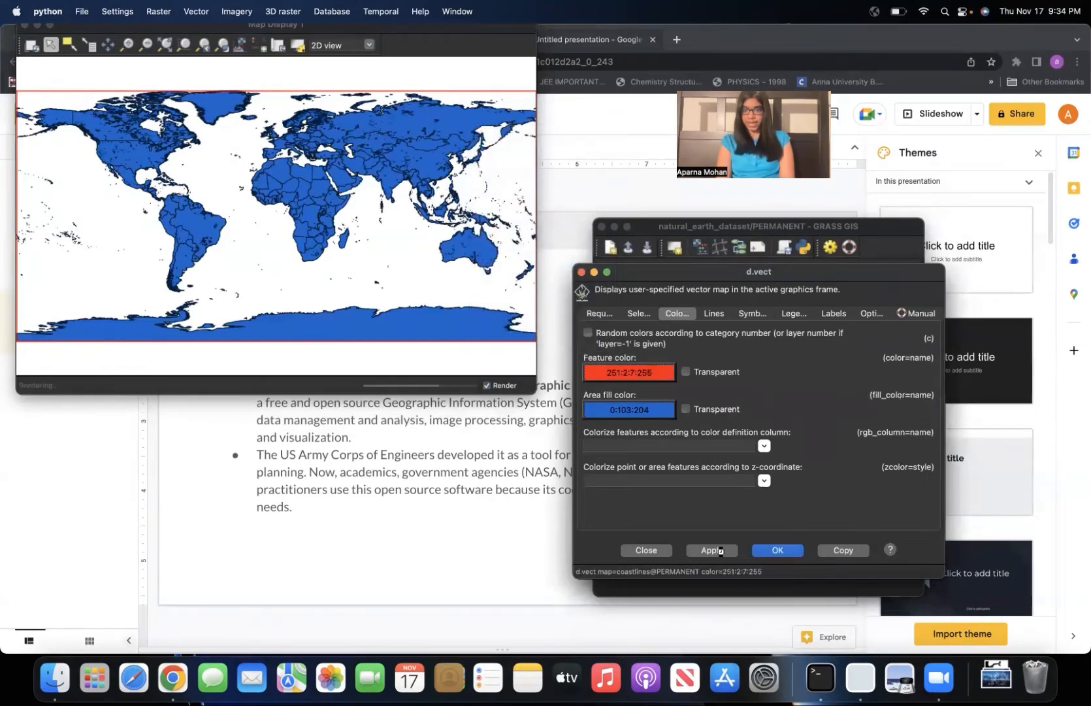
pyautogui.click(781, 552)
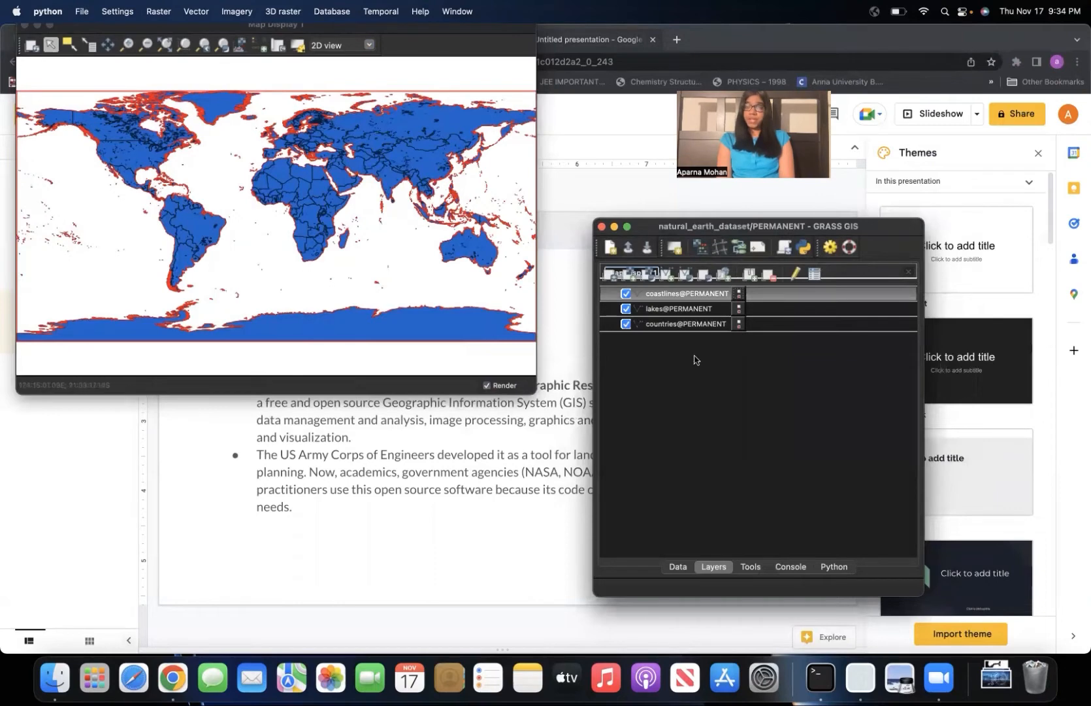
pyautogui.click(749, 568)
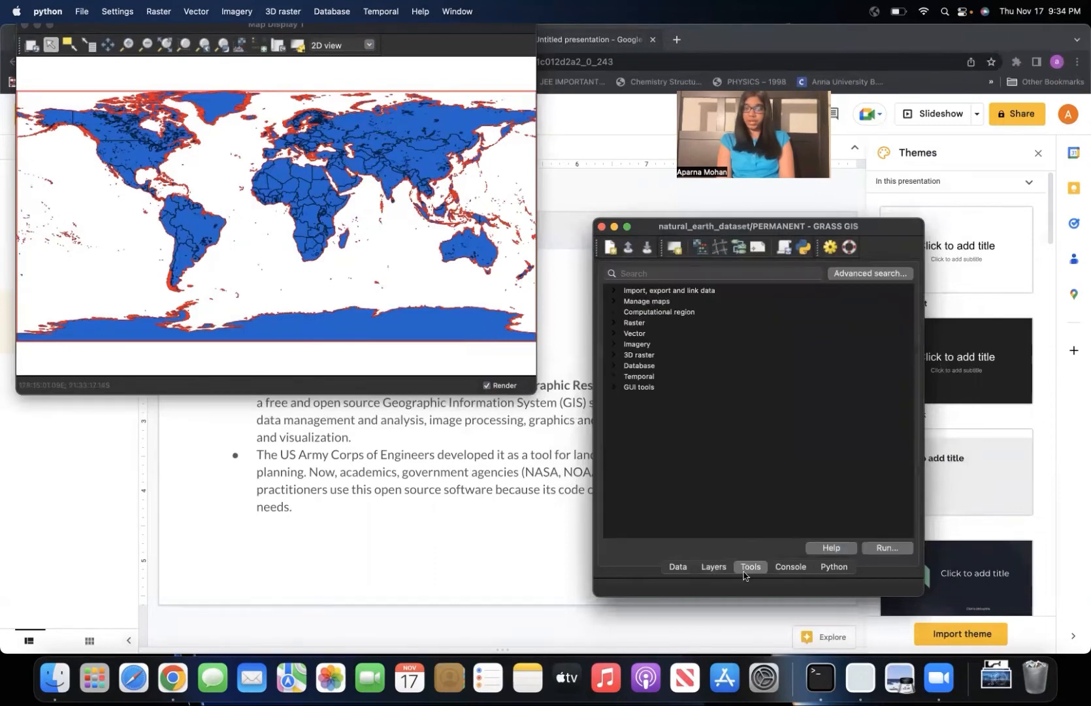
pyautogui.click(790, 569)
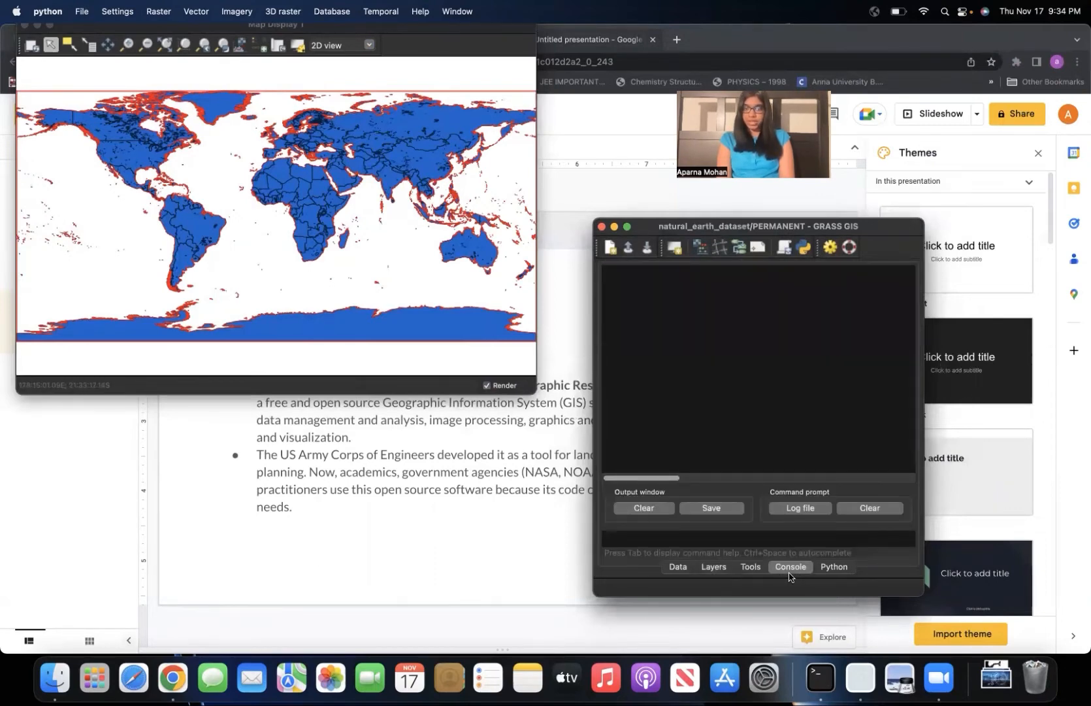
pyautogui.click(716, 566)
pyautogui.click(678, 566)
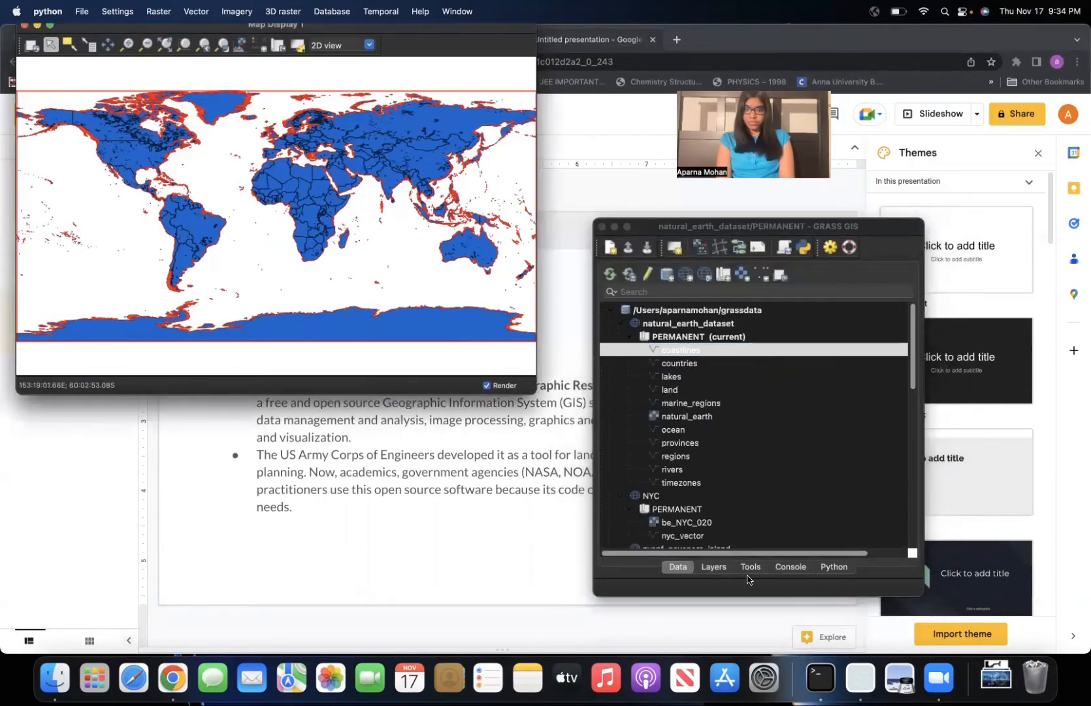
pyautogui.click(714, 567)
# Zoom the map display in twice on northern Africa and the Mediterranean.
pyautogui.click(323, 273)
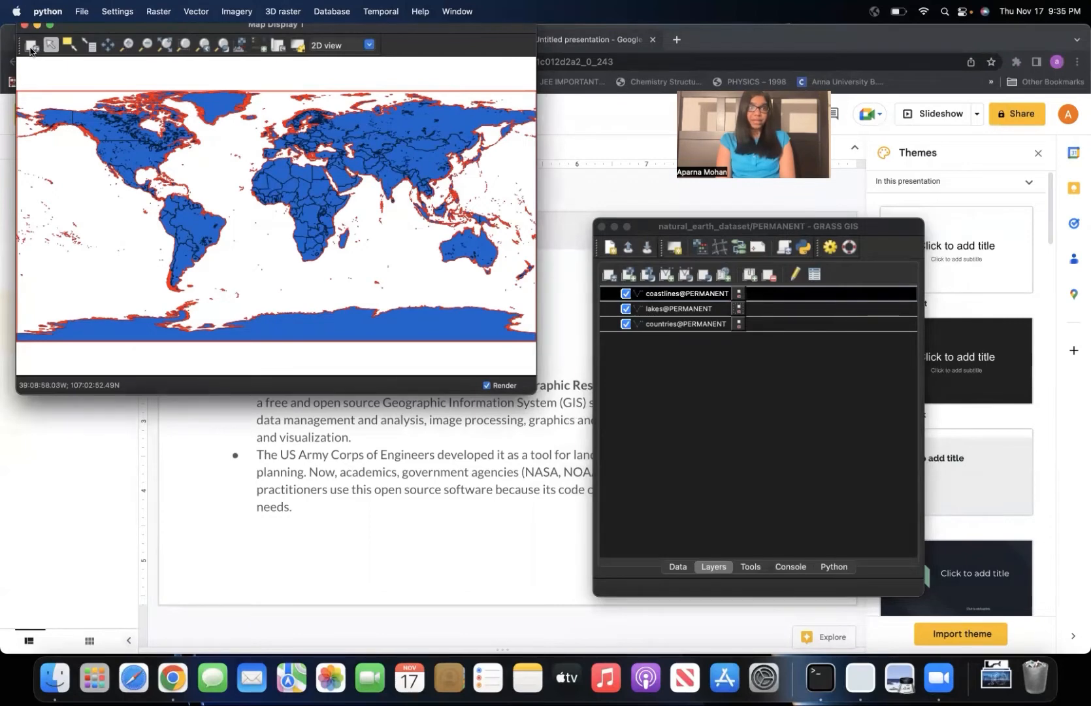
pyautogui.click(125, 48)
pyautogui.click(272, 170)
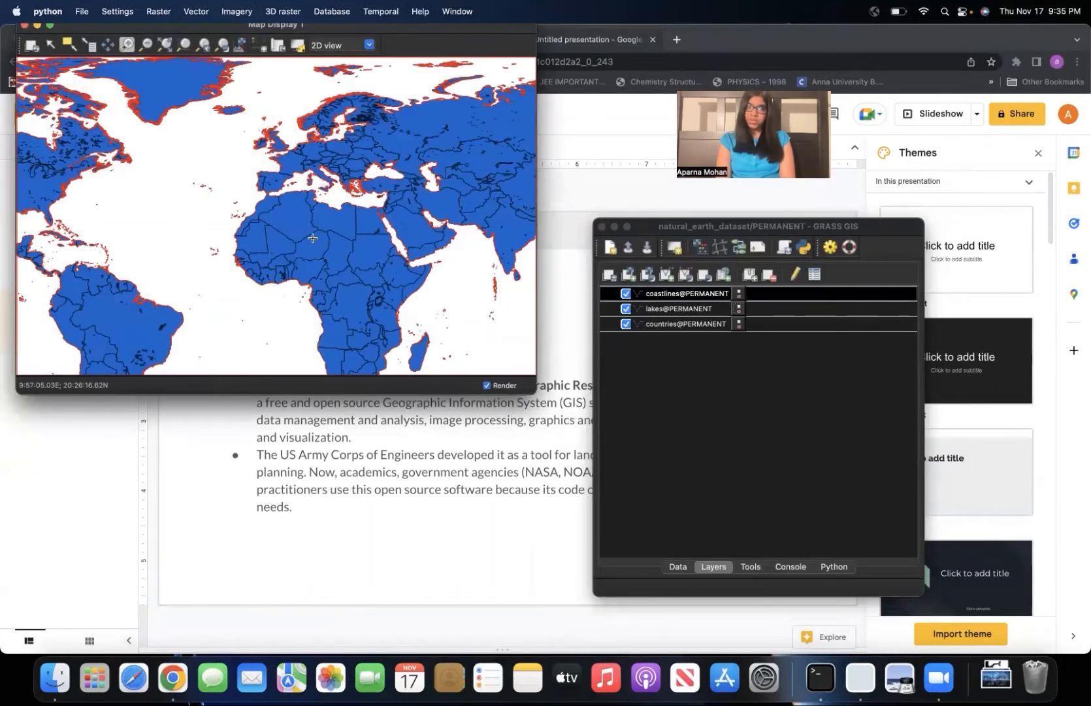
pyautogui.click(284, 228)
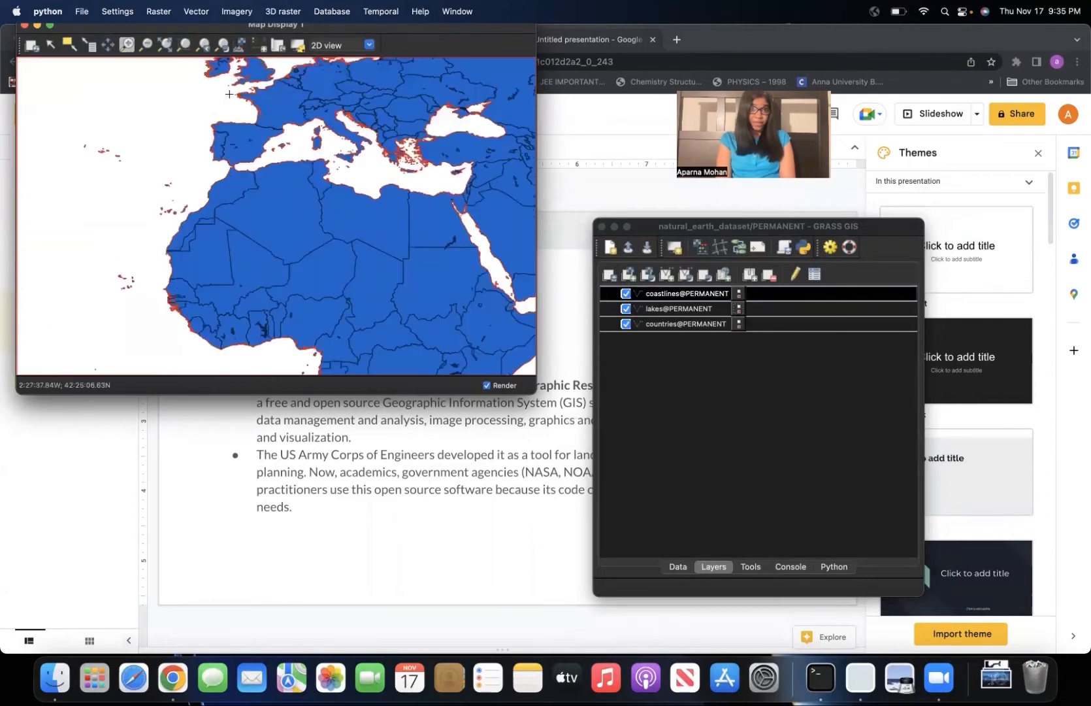
pyautogui.click(279, 48)
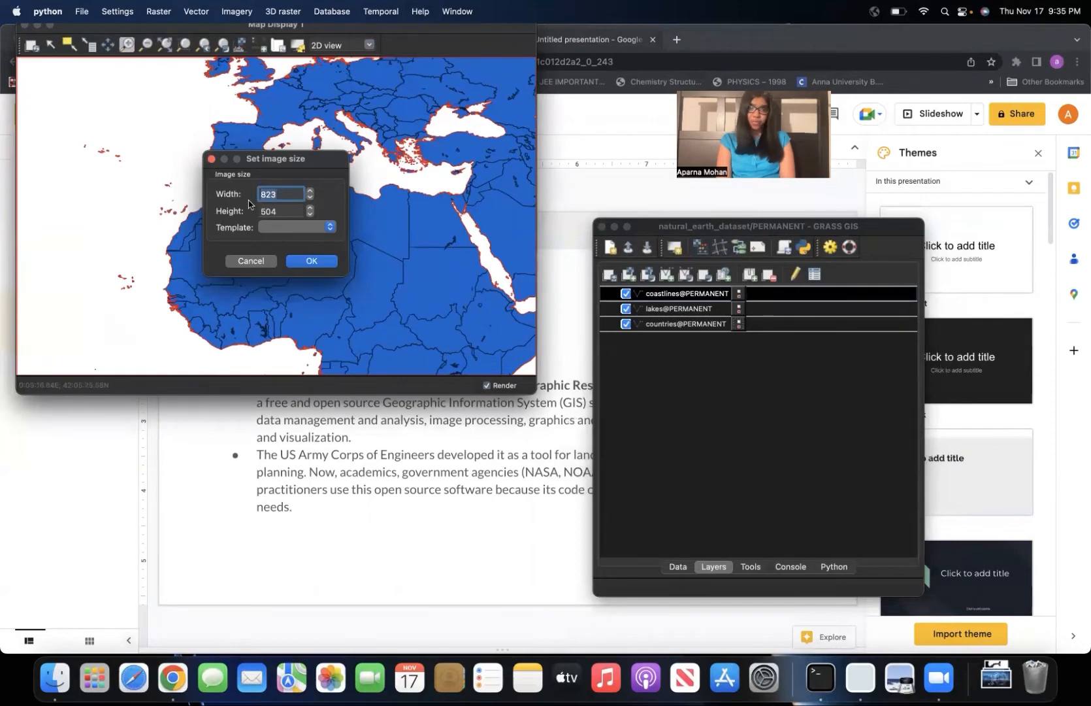
pyautogui.click(211, 159)
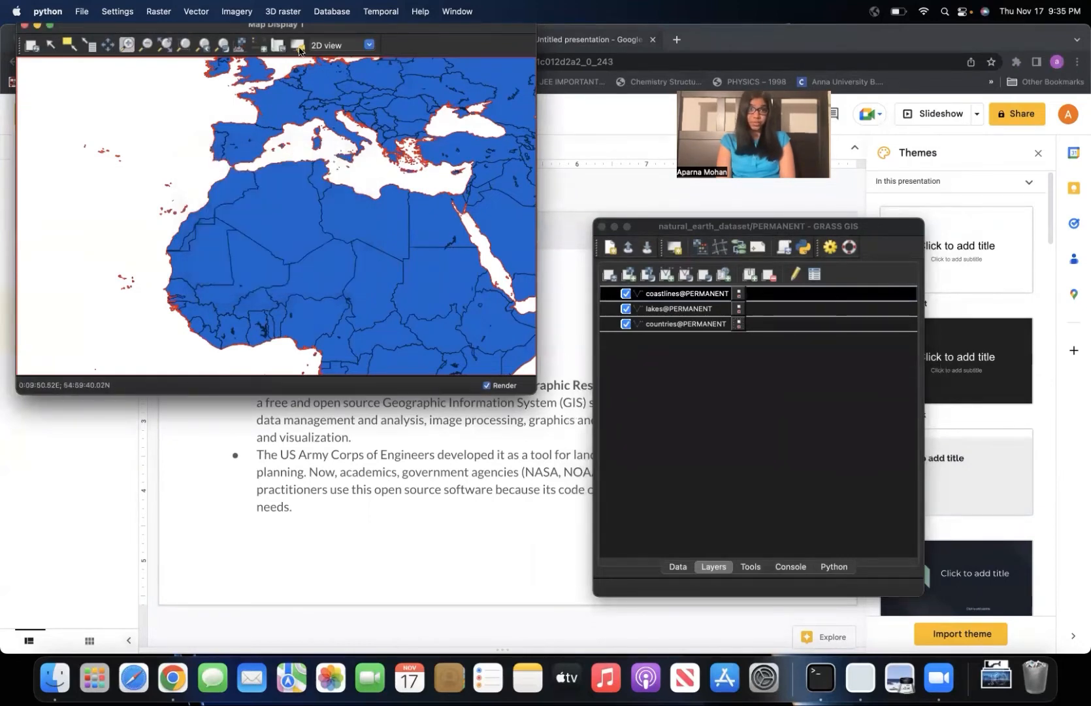
pyautogui.click(259, 48)
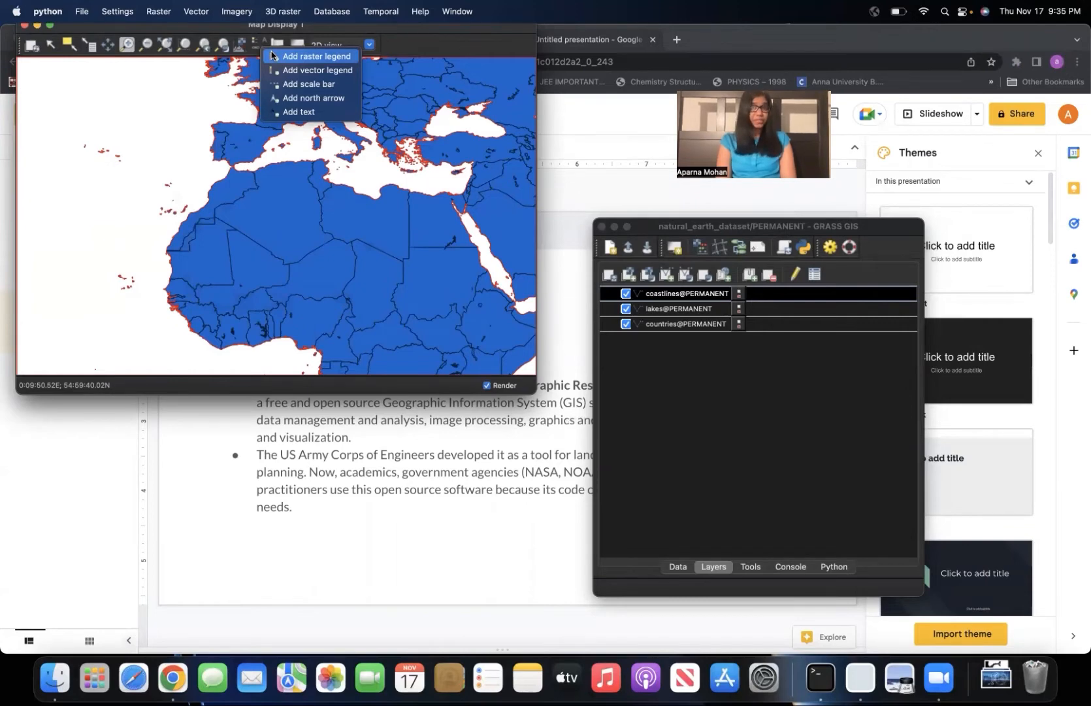
pyautogui.click(164, 102)
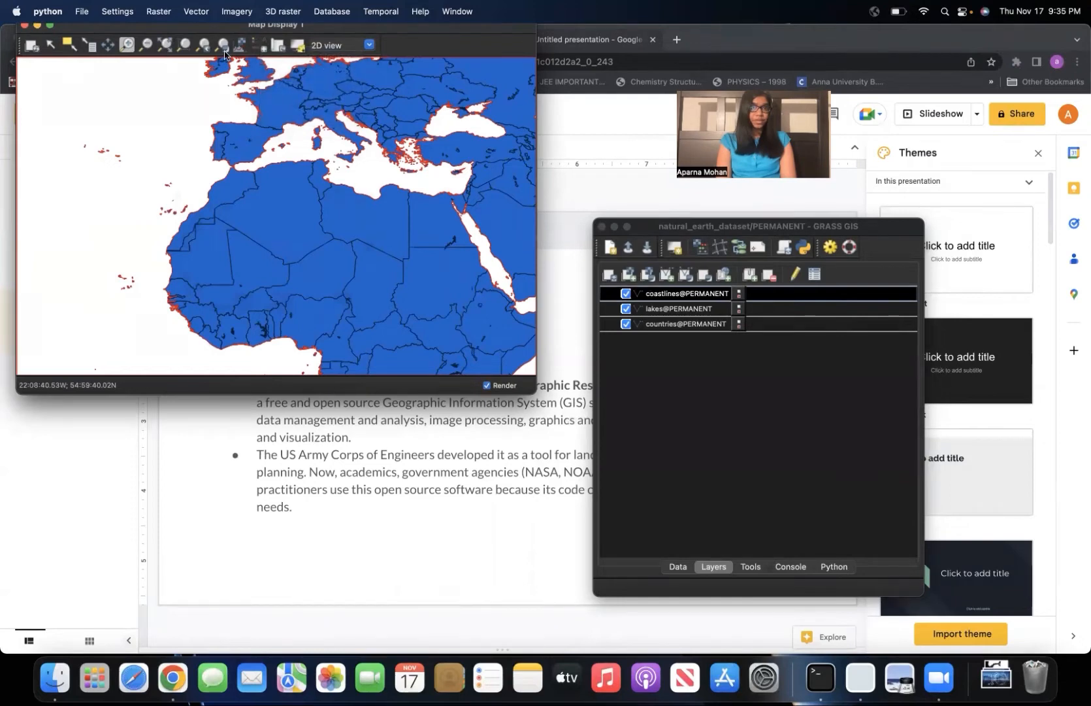
pyautogui.click(164, 47)
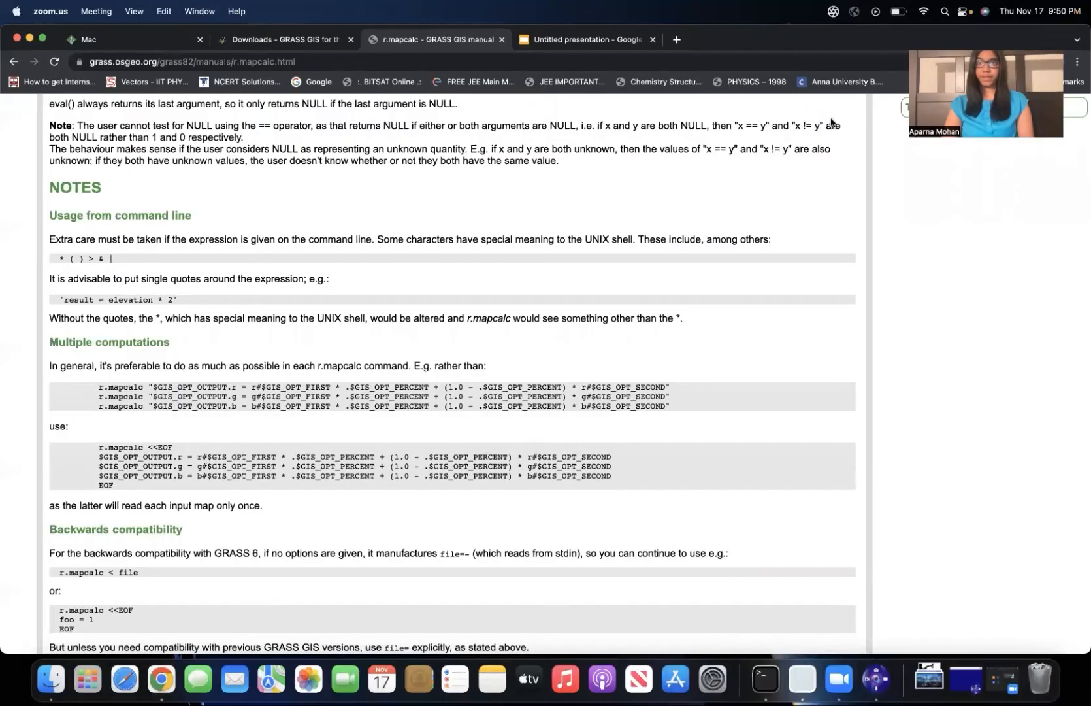
# Read through the r.mapcalc manual page, covering the functions table, internal variables, floating point values, NULL support and command-line usage notes.
pyautogui.scroll(7, 784, 137)
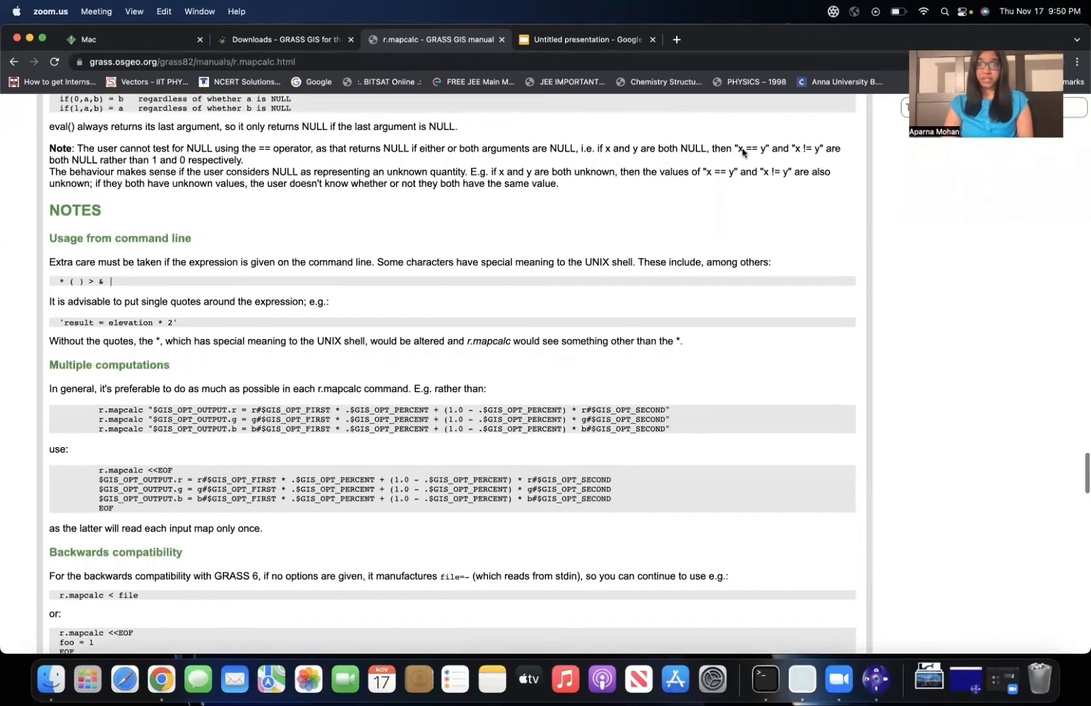
pyautogui.scroll(10, 742, 153)
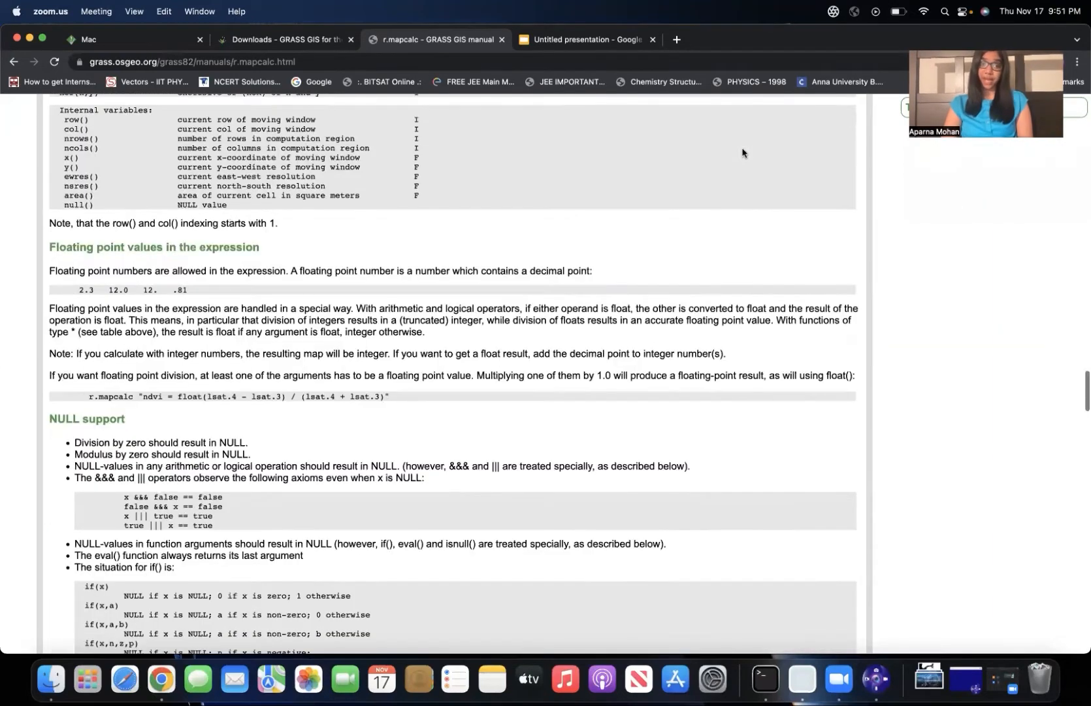
pyautogui.scroll(3, 742, 153)
pyautogui.scroll(-6, 742, 153)
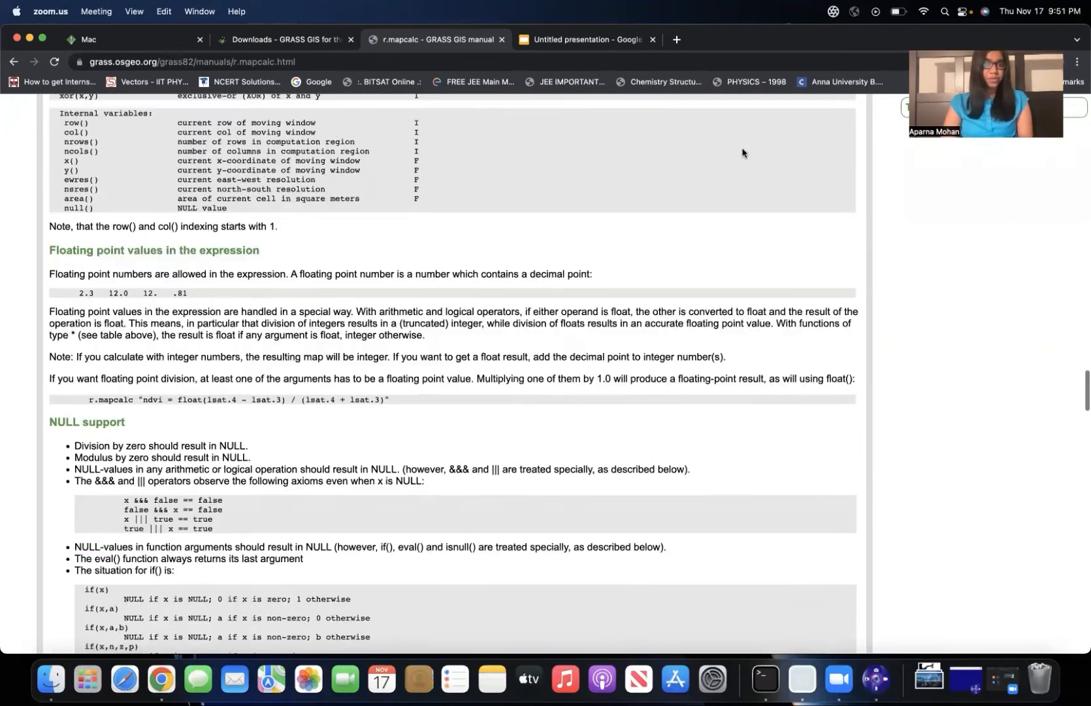
pyautogui.scroll(-15, 743, 153)
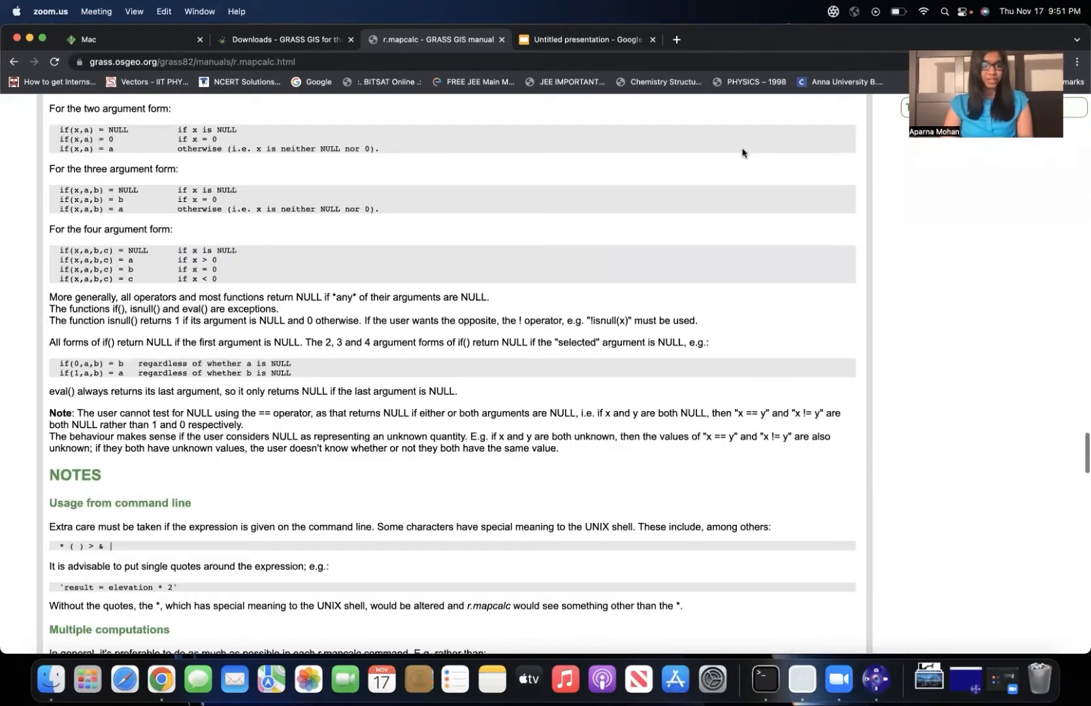
pyautogui.scroll(-3, 742, 153)
pyautogui.scroll(20, 745, 170)
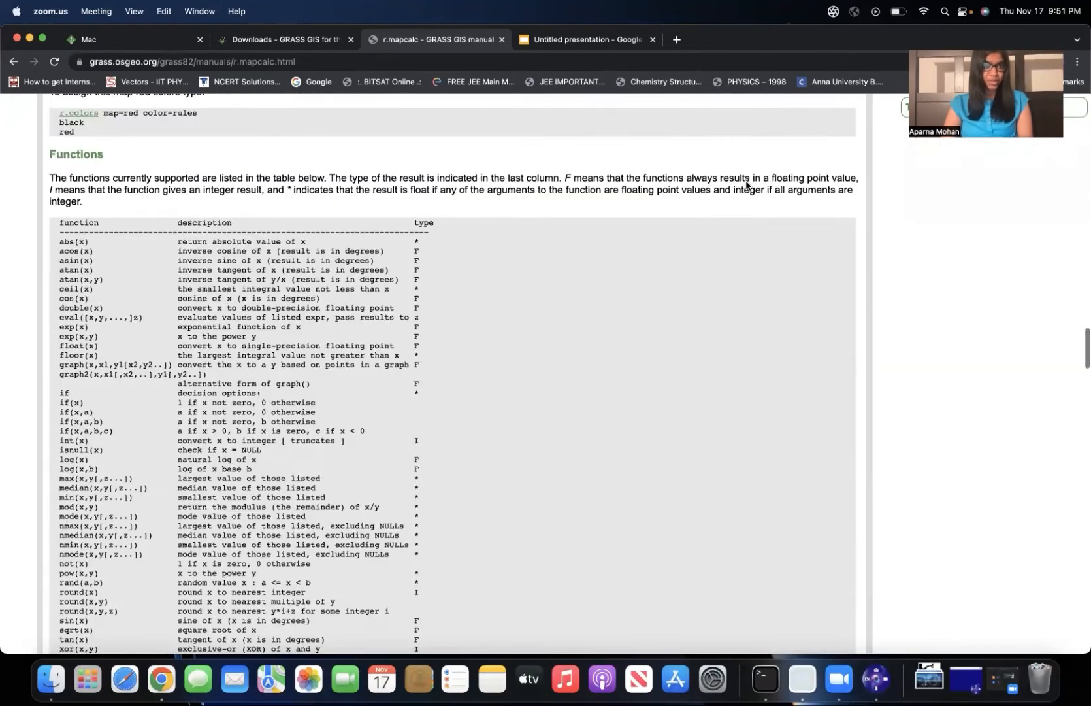
pyautogui.click(69, 243)
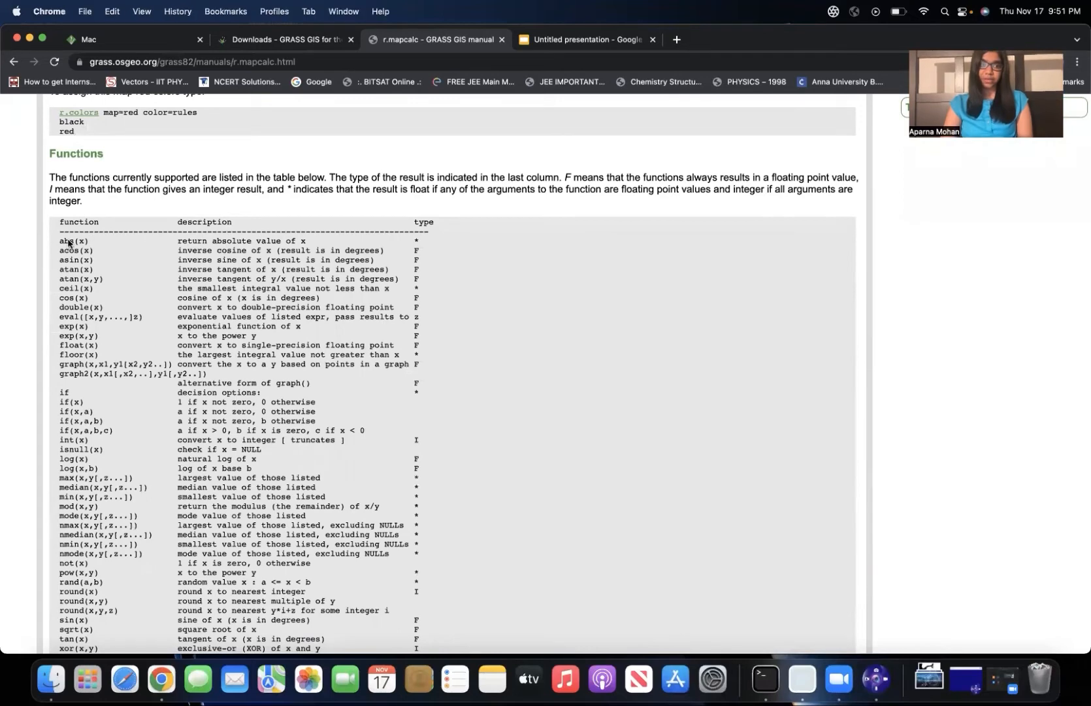
pyautogui.scroll(-3, 89, 416)
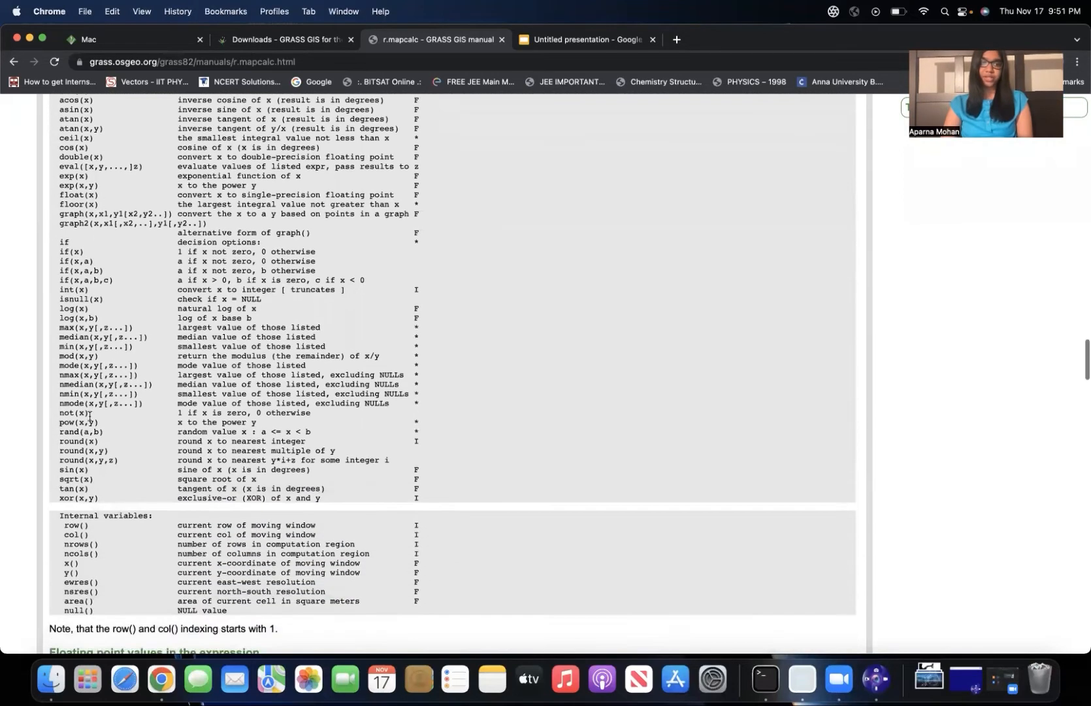
pyautogui.scroll(-2, 90, 416)
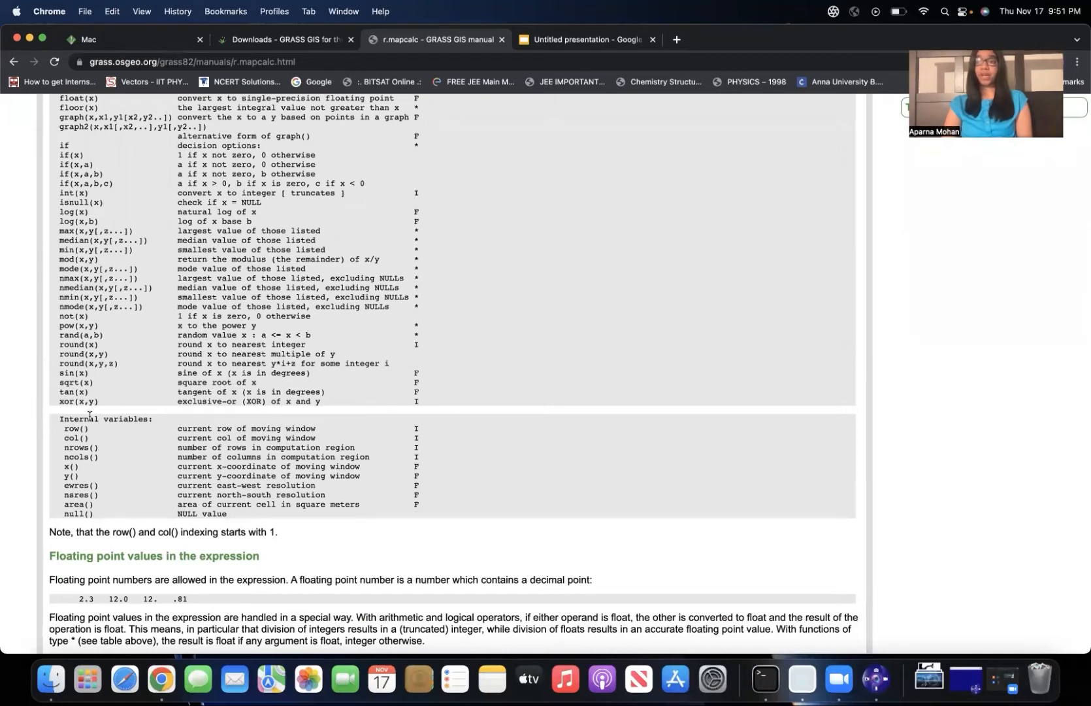
pyautogui.scroll(7, 90, 416)
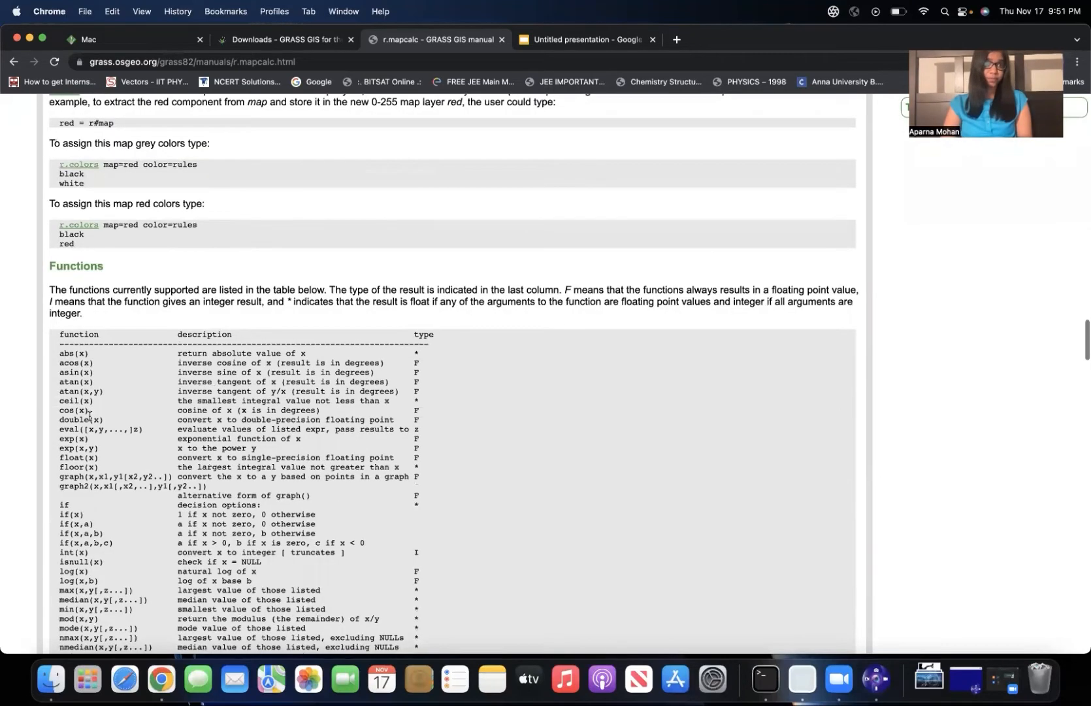
pyautogui.scroll(6, 89, 416)
pyautogui.scroll(-18, 90, 417)
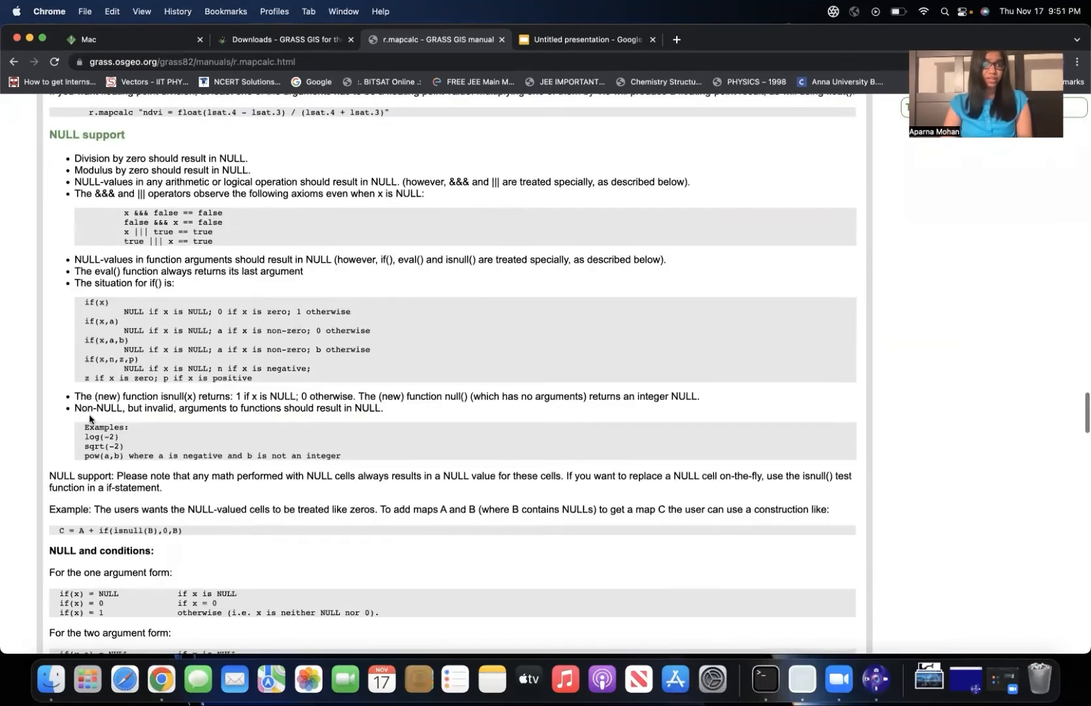
pyautogui.scroll(-11, 89, 419)
pyautogui.scroll(5, 90, 417)
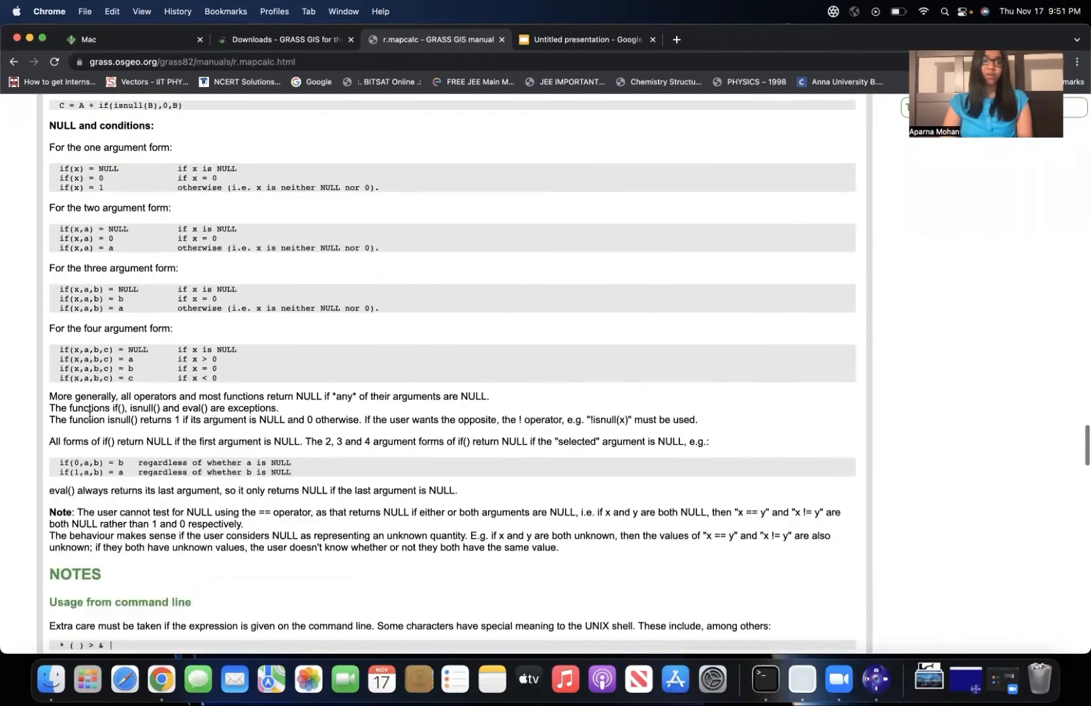
pyautogui.scroll(7, 90, 418)
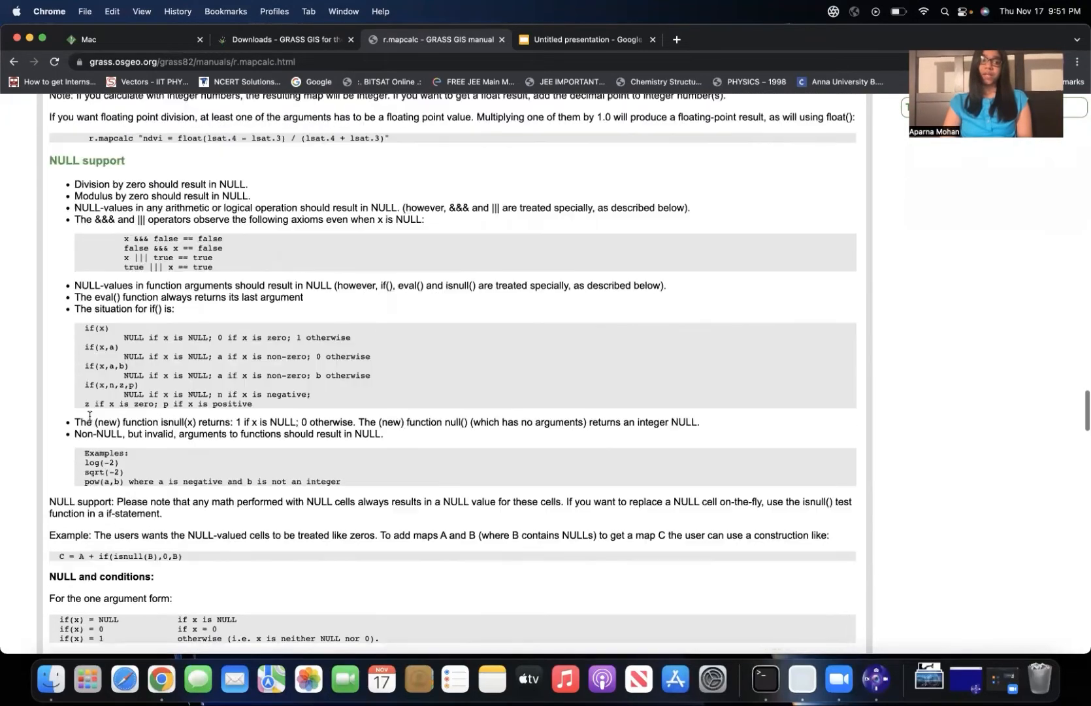
pyautogui.scroll(1, 90, 416)
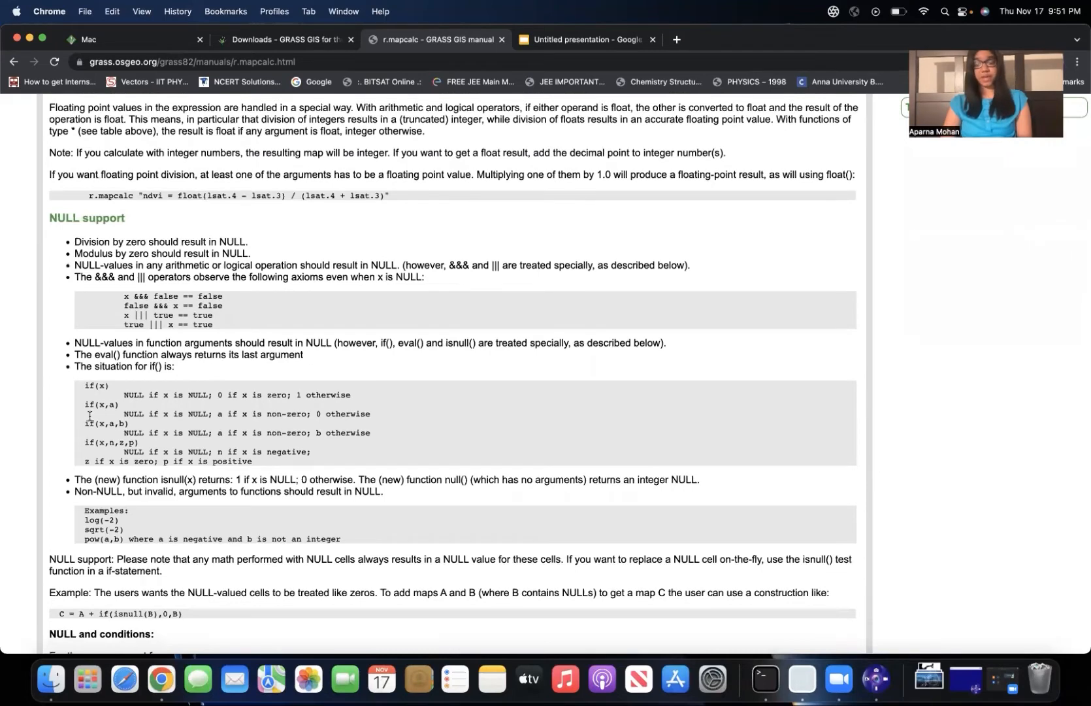
pyautogui.scroll(-1, 90, 416)
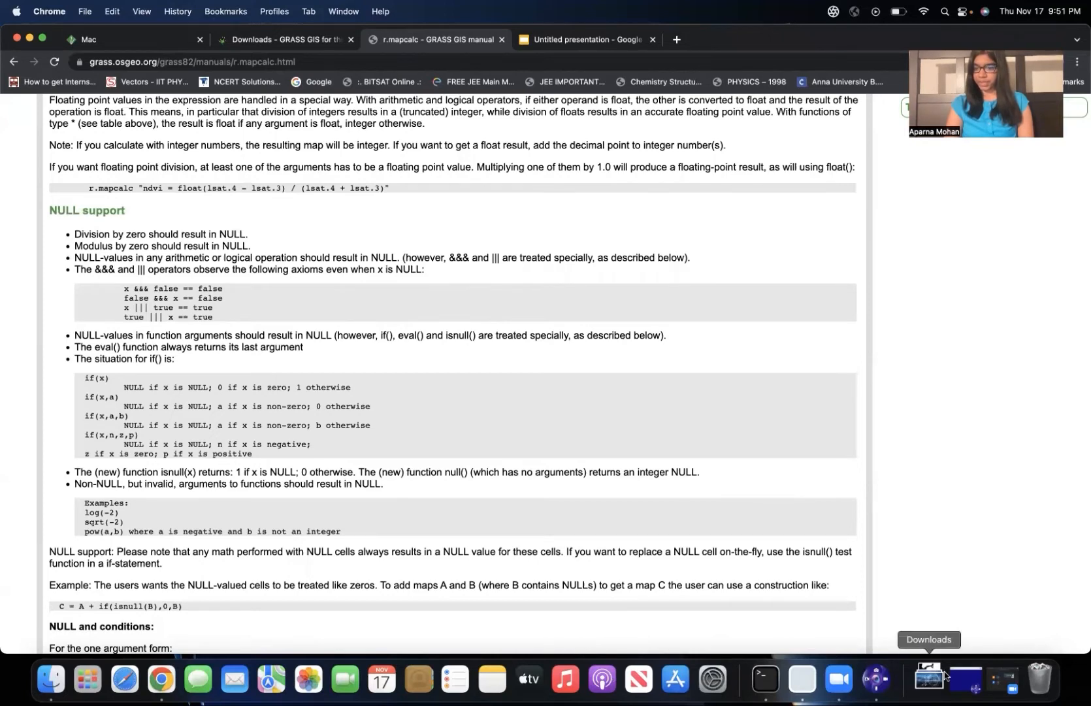
# Switch from the browser back to GRASS GIS, bringing both the map display and the main data window forward.
pyautogui.hotkey('ctrl', 'Up')
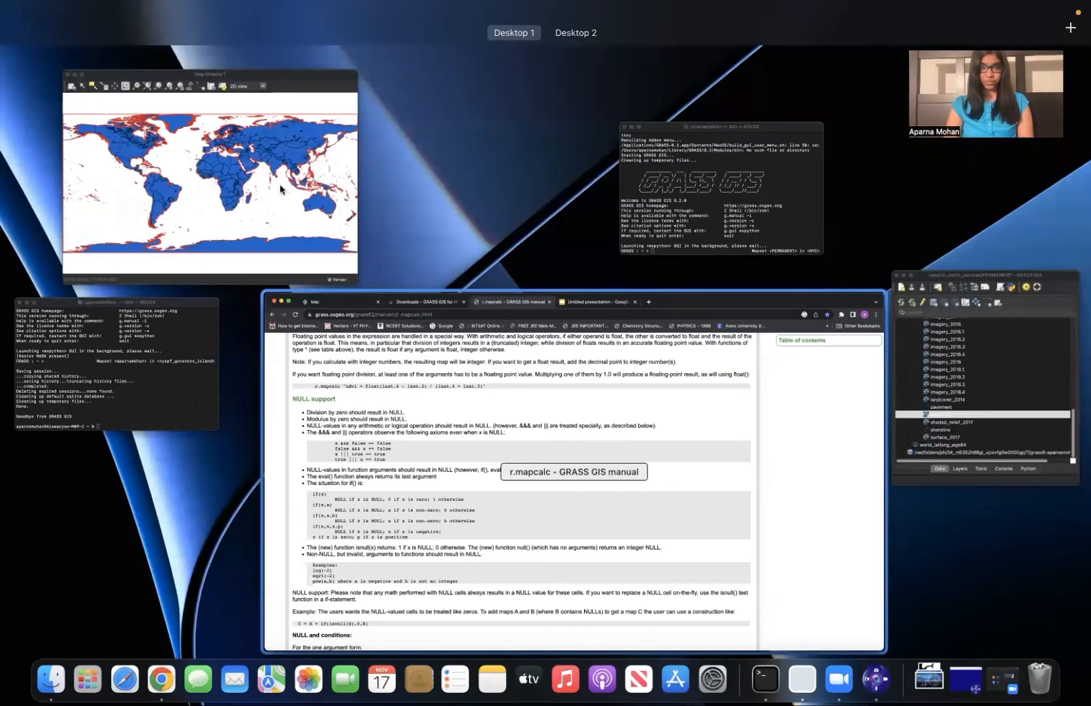
pyautogui.click(281, 190)
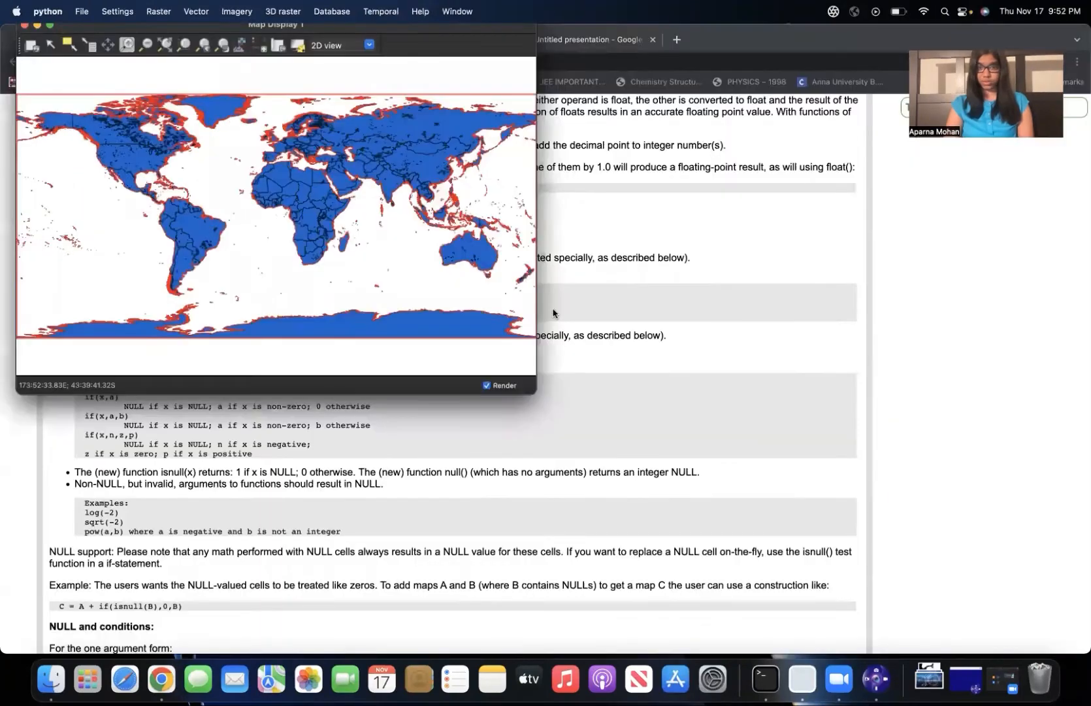
pyautogui.hotkey('ctrl', 'Up')
pyautogui.click(969, 377)
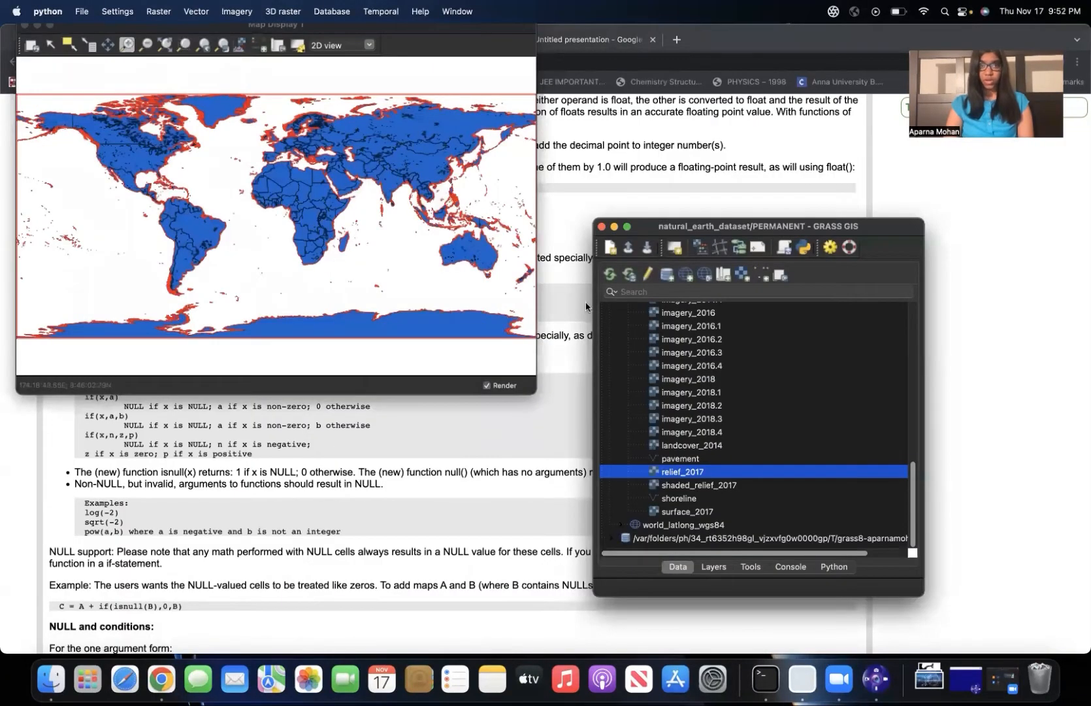
pyautogui.click(418, 47)
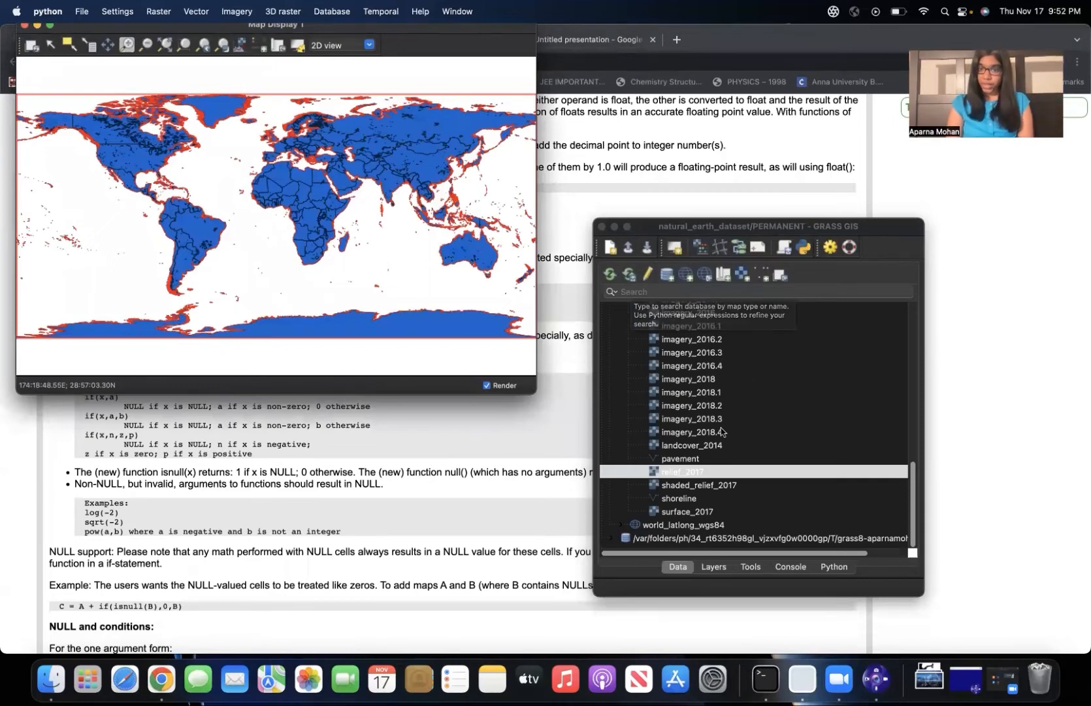
# Display the elevation_2017 raster from the PERMANENT mapset of nyspf_govenors_island, switching to that location.
pyautogui.scroll(10, 720, 428)
pyautogui.scroll(-5, 721, 431)
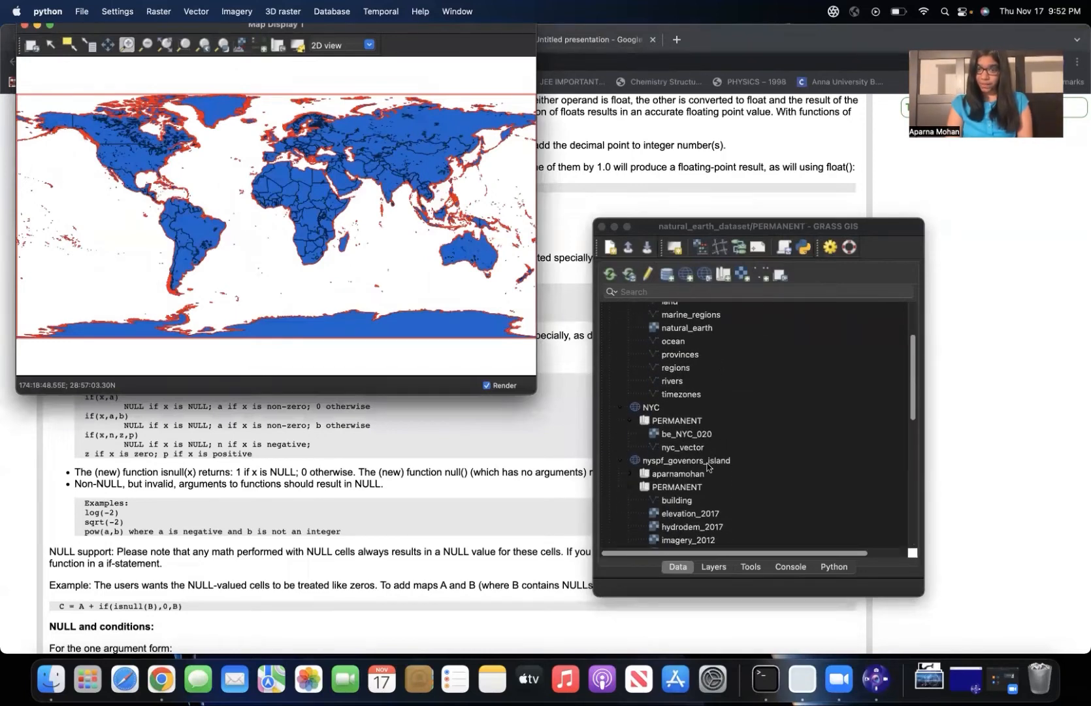
pyautogui.click(707, 465)
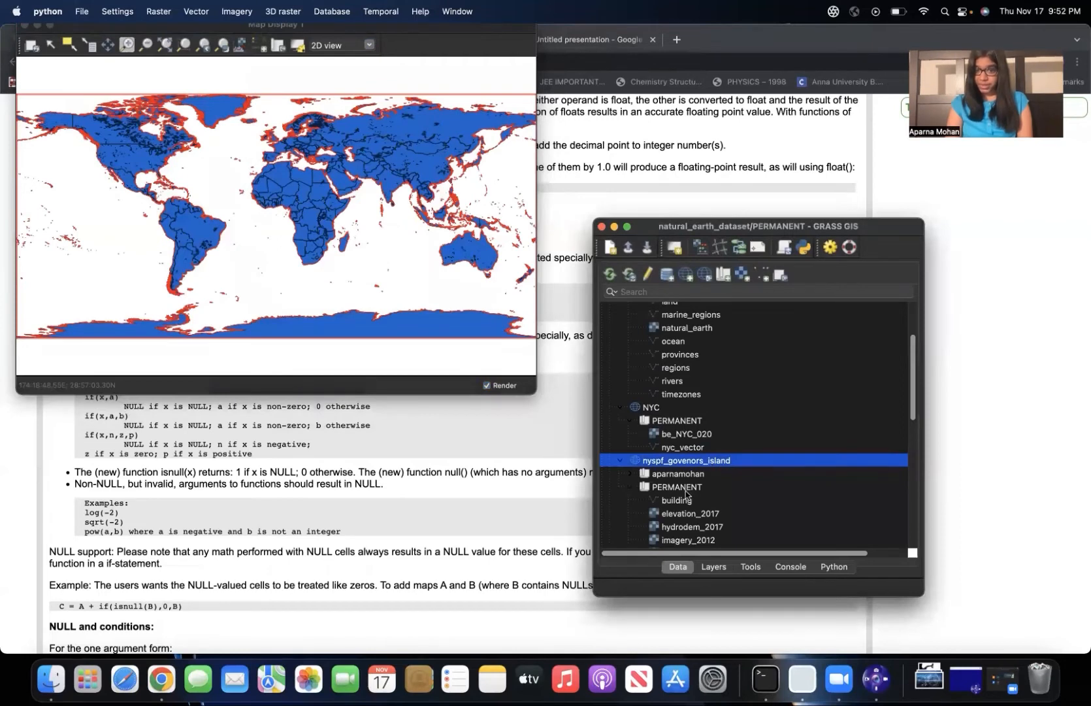
pyautogui.click(688, 490)
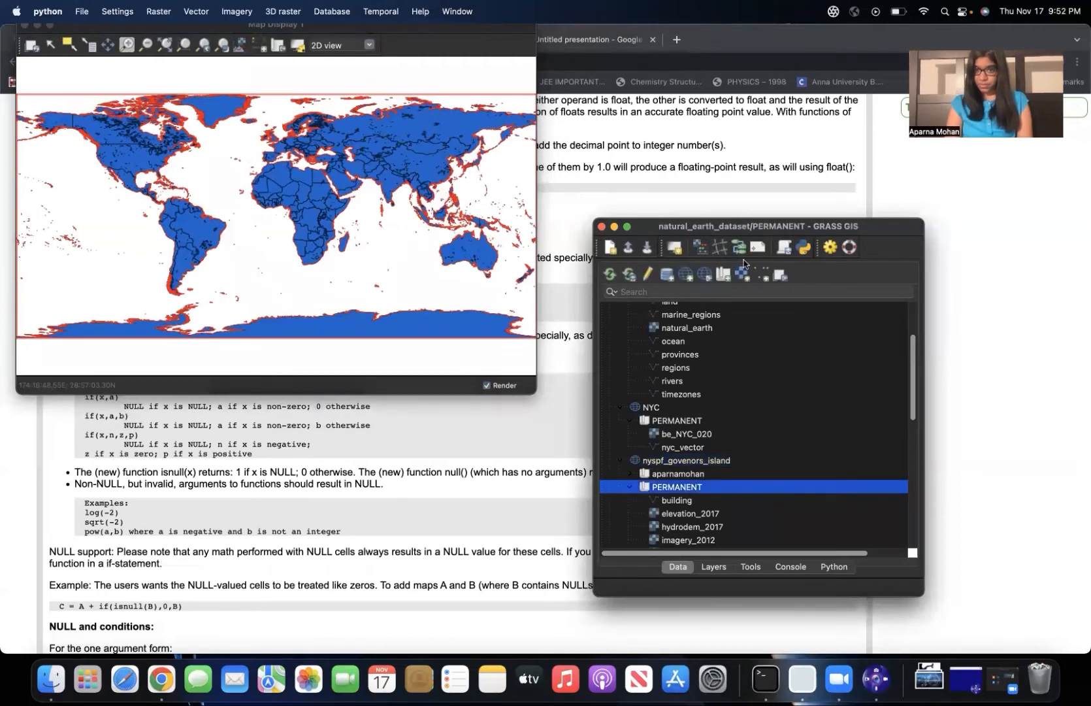
pyautogui.moveTo(741, 225); pyautogui.dragTo(694, 96)
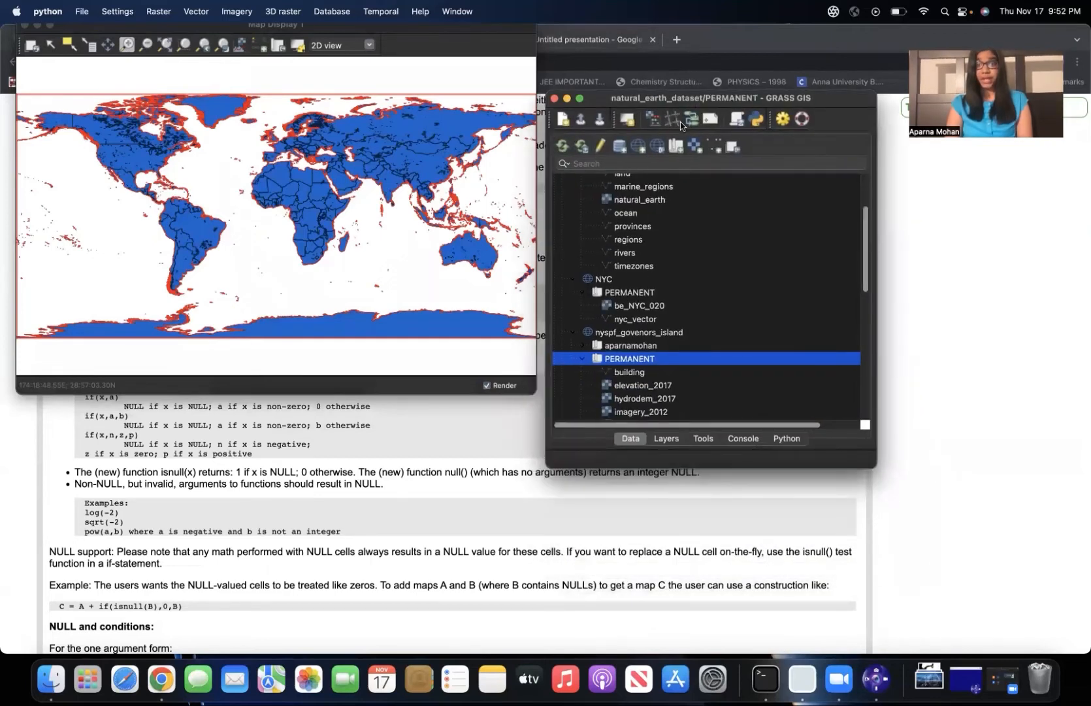
pyautogui.click(582, 359)
pyautogui.click(583, 385)
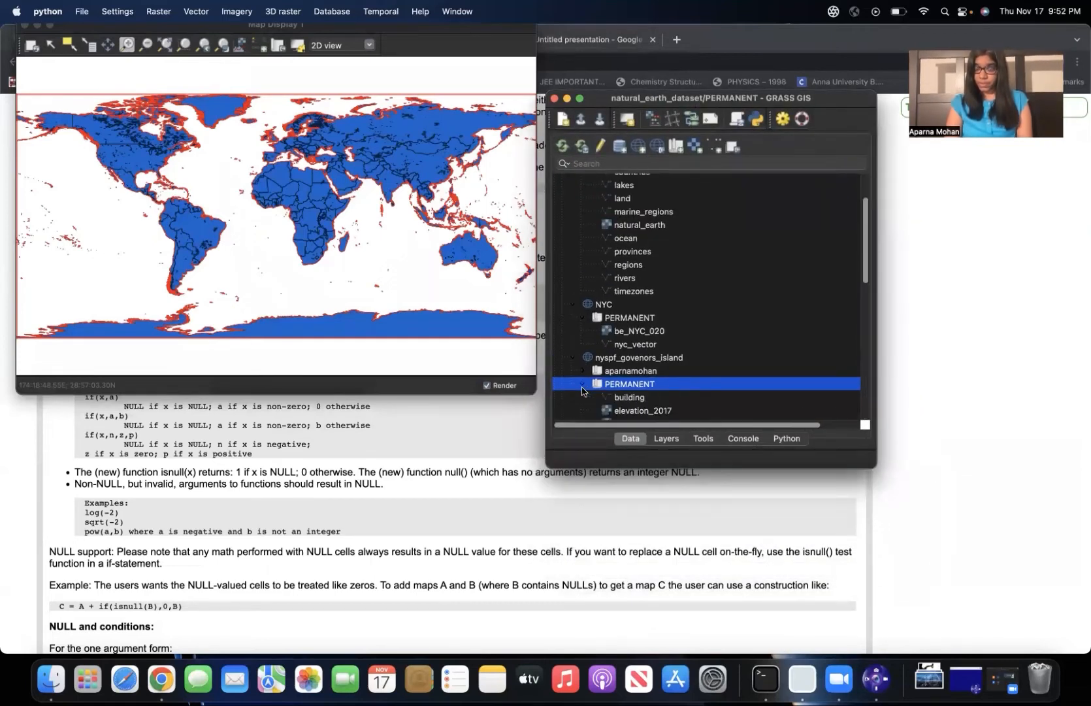
pyautogui.scroll(-3, 670, 391)
pyautogui.scroll(-1, 670, 391)
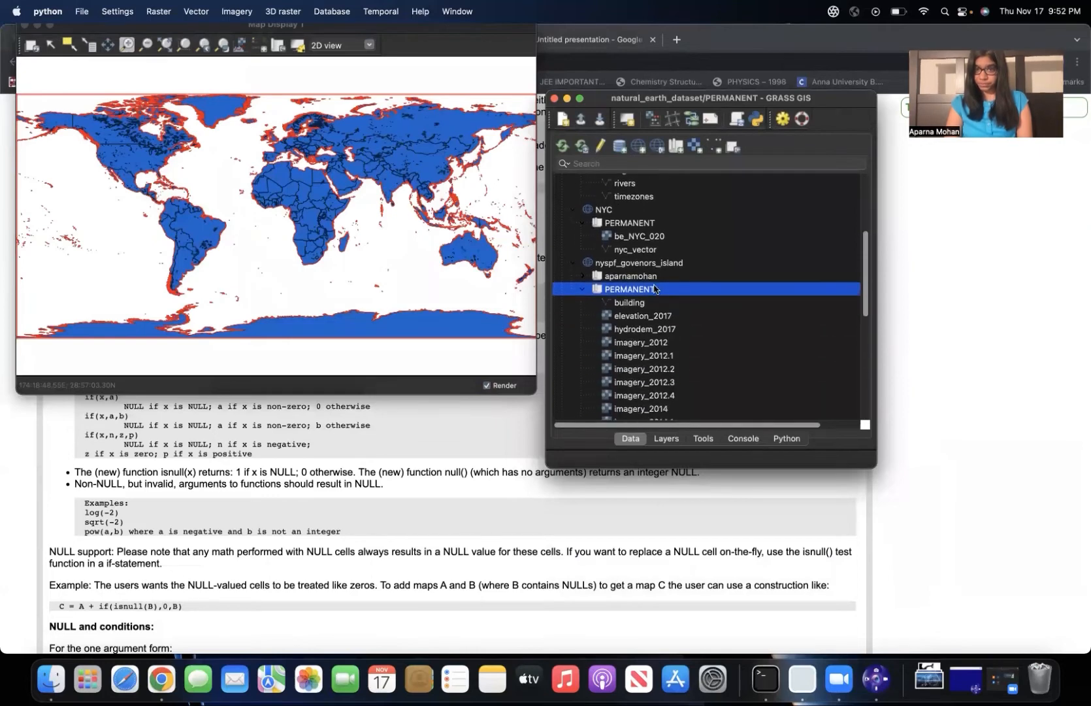
pyautogui.doubleClick(643, 319)
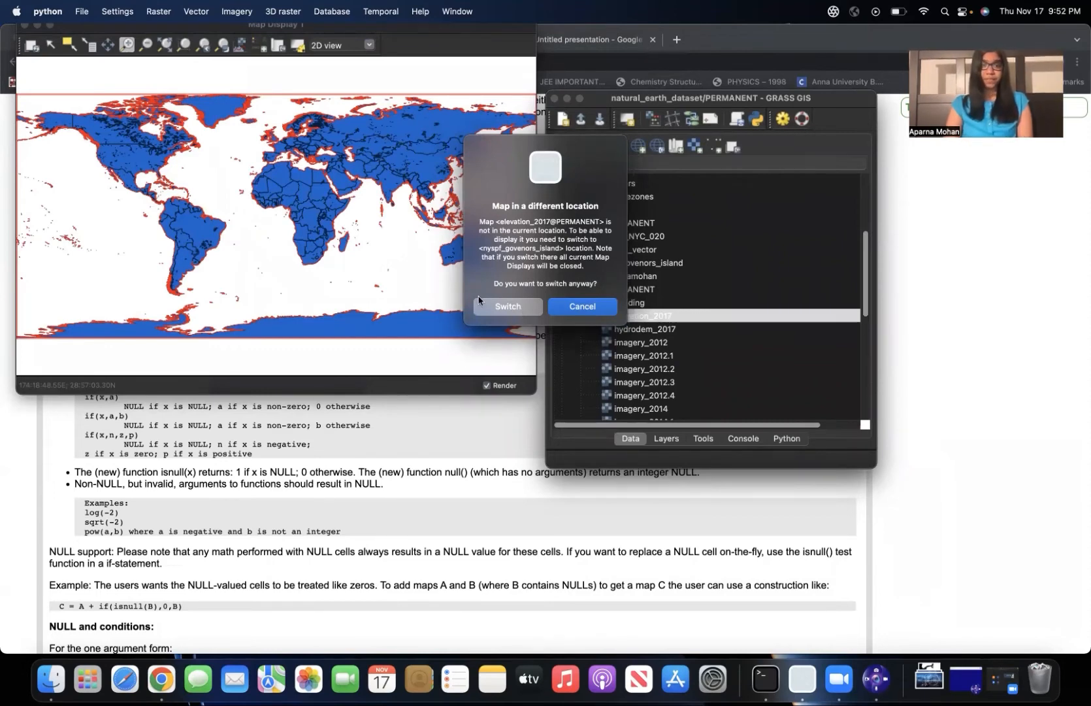
pyautogui.click(513, 312)
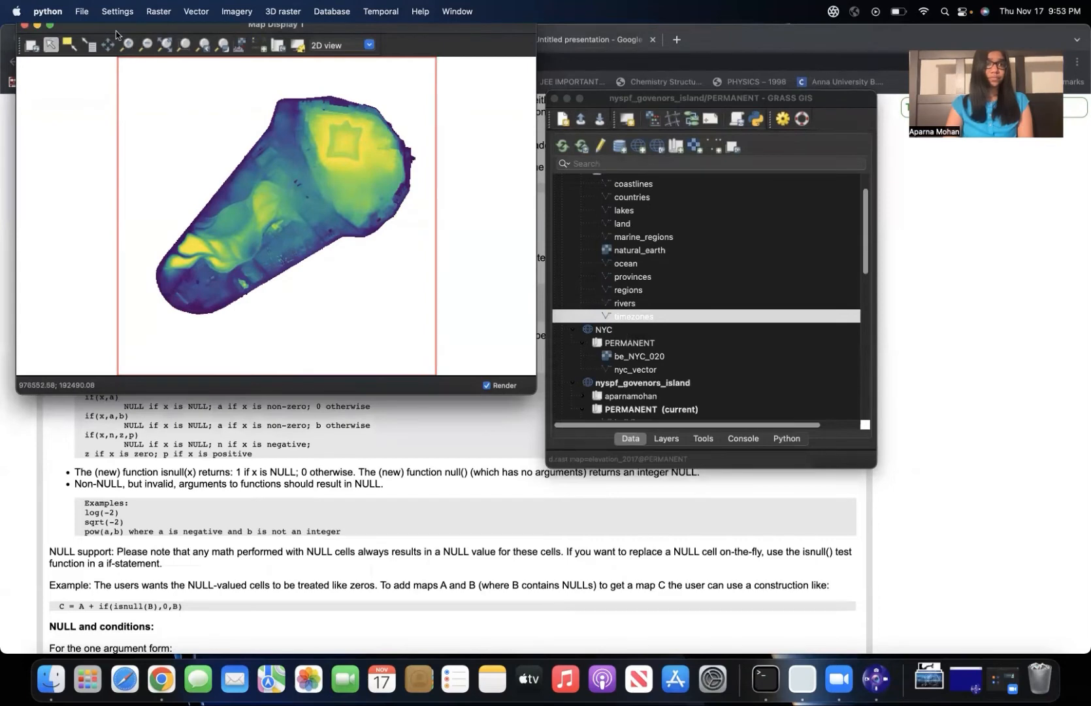
# Try to create a raster mask with r.mask using mask1 as the raster map, and close the dialog.
pyautogui.click(197, 11)
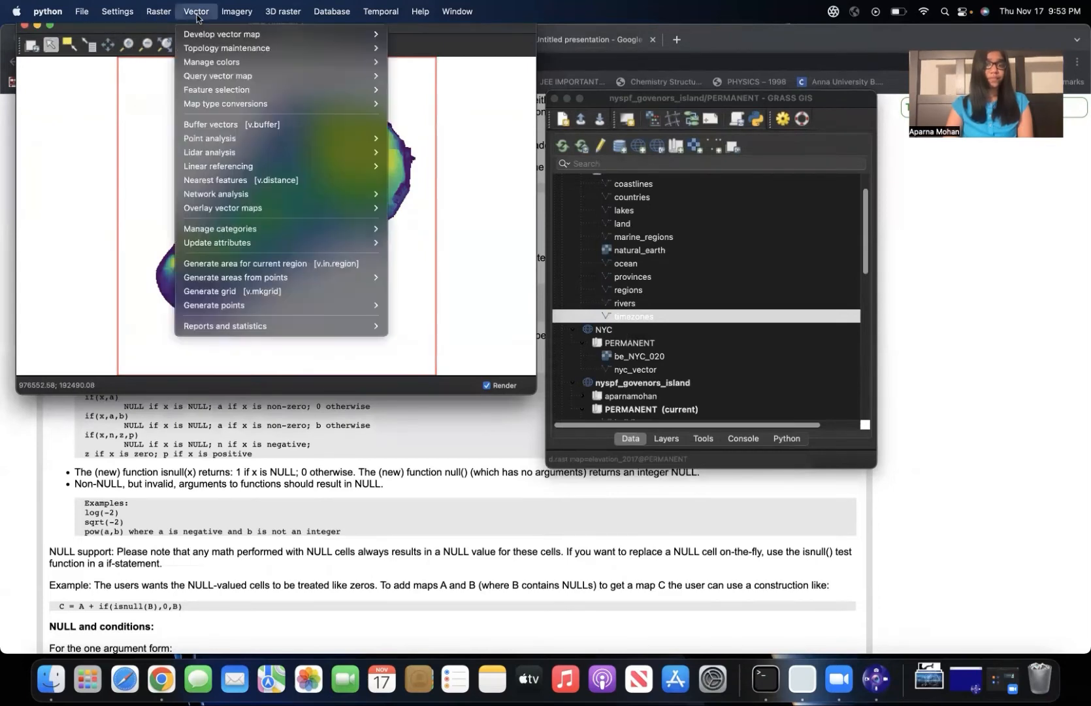
pyautogui.moveTo(155, 9)
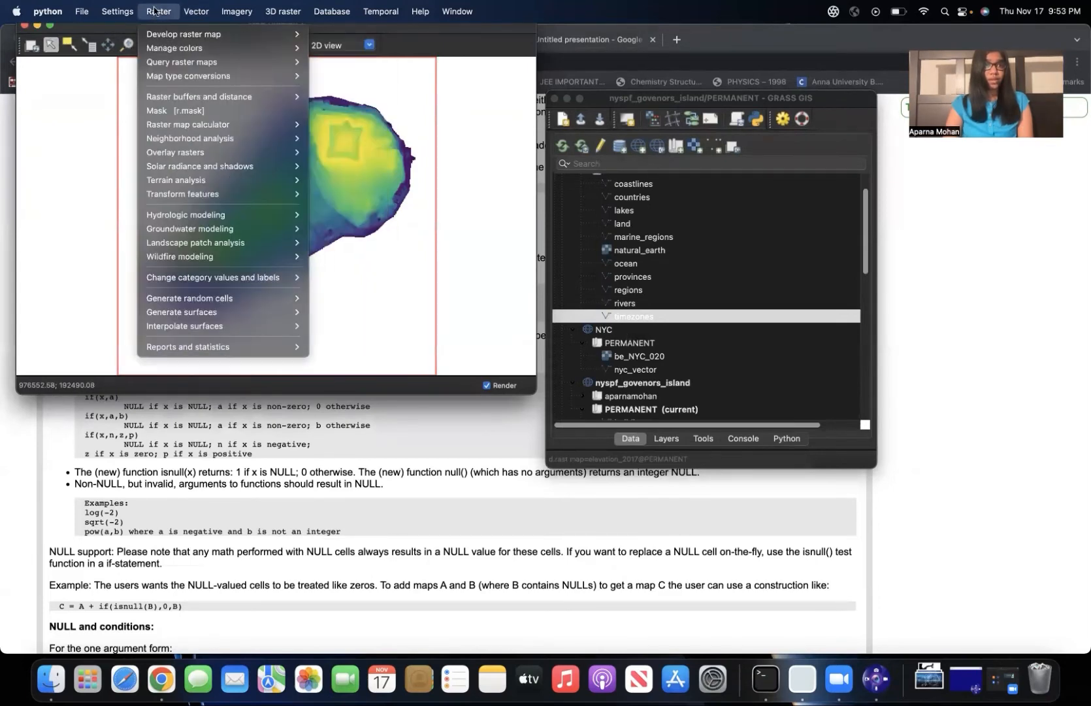
pyautogui.moveTo(165, 77)
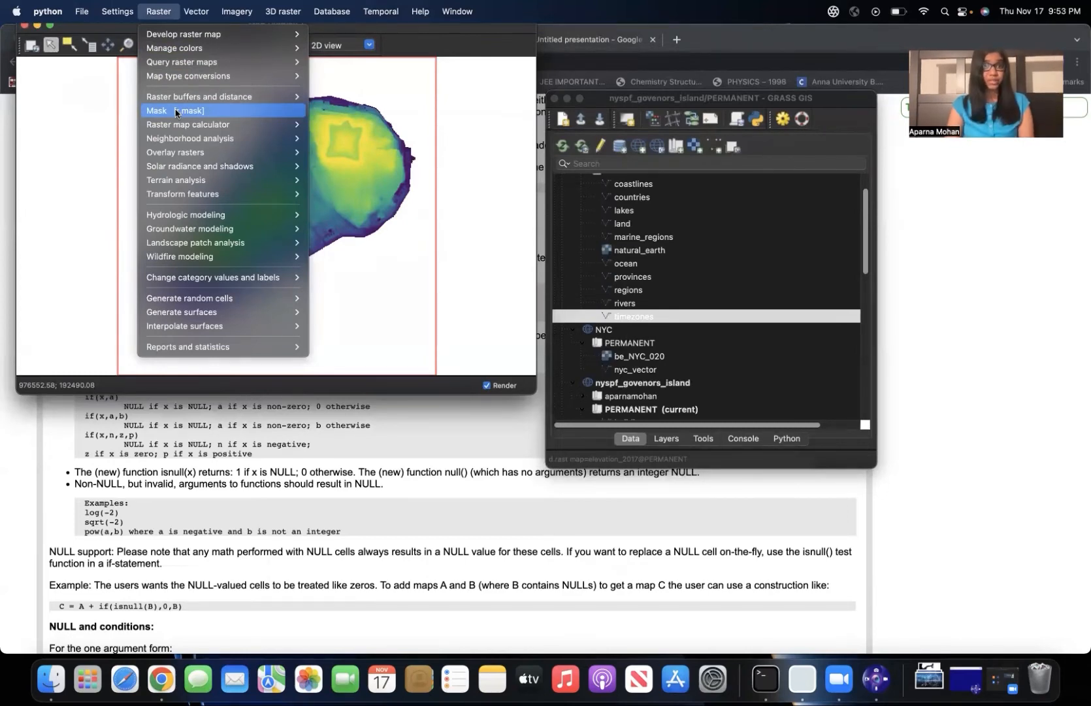
pyautogui.click(175, 111)
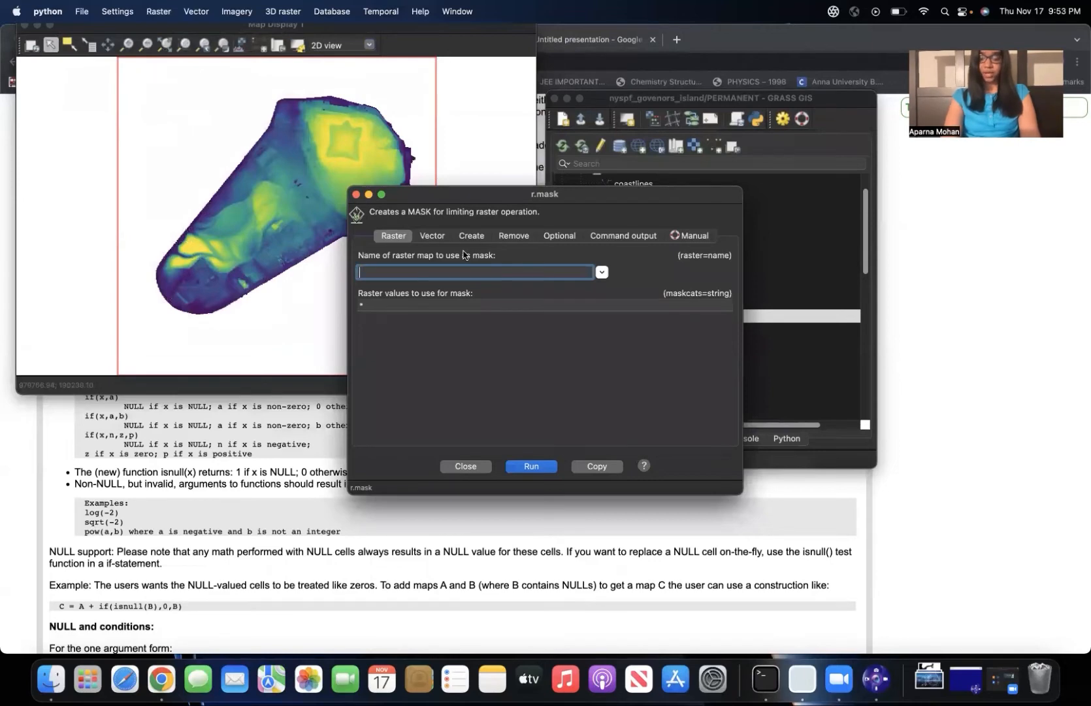
pyautogui.write('mask1')
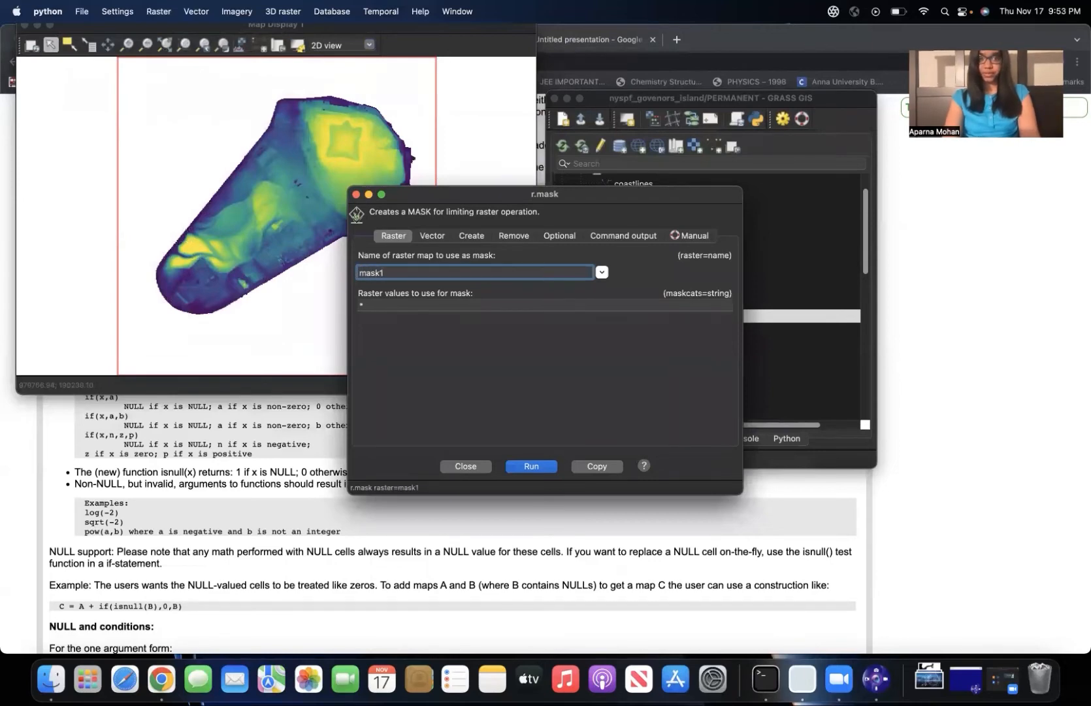
pyautogui.click(531, 466)
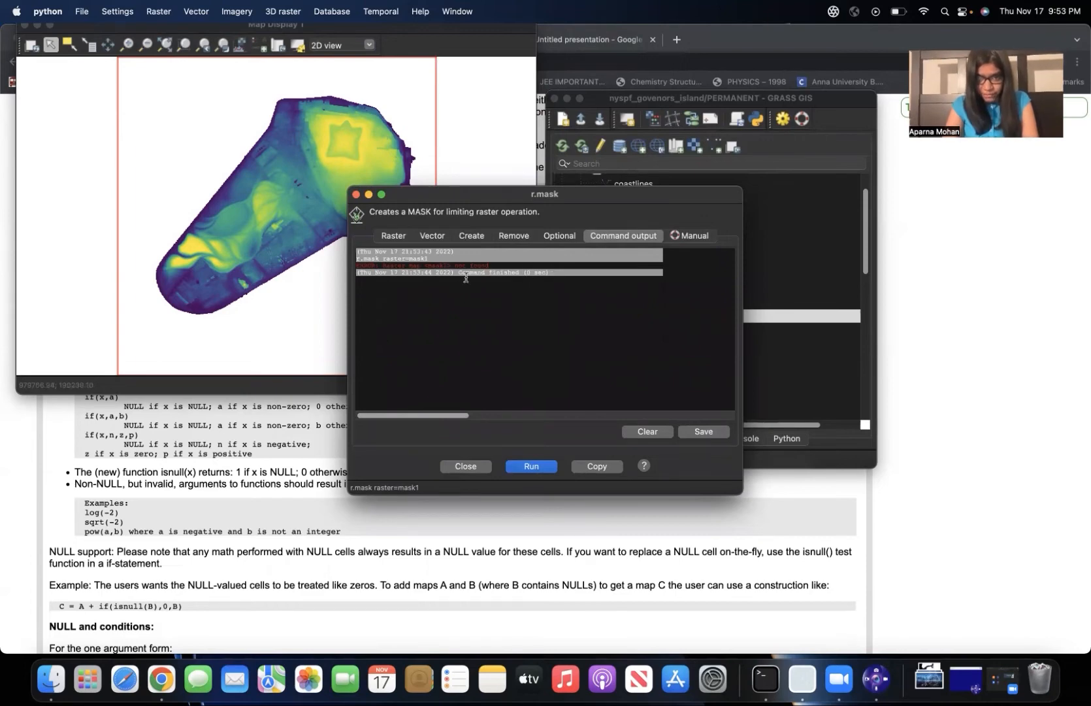
pyautogui.click(531, 468)
pyautogui.click(466, 467)
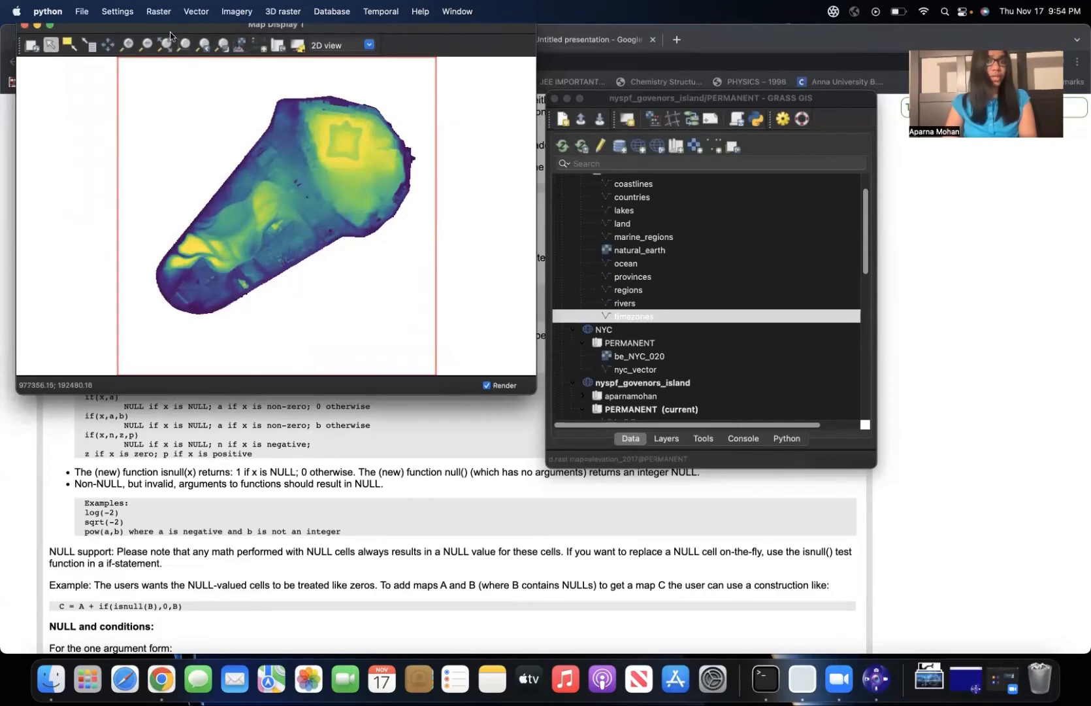
# Start the r.slope.aspect terrain analysis with elevation_2017 from the PERMANENT mapset as the input elevation raster.
pyautogui.click(160, 10)
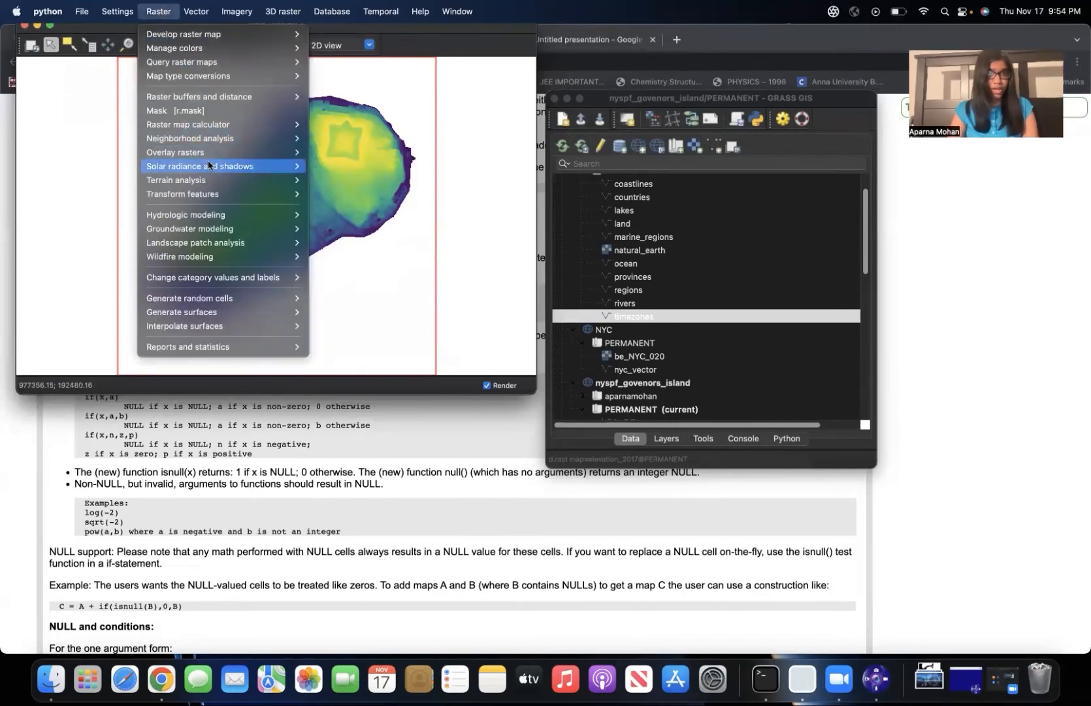
pyautogui.moveTo(202, 184)
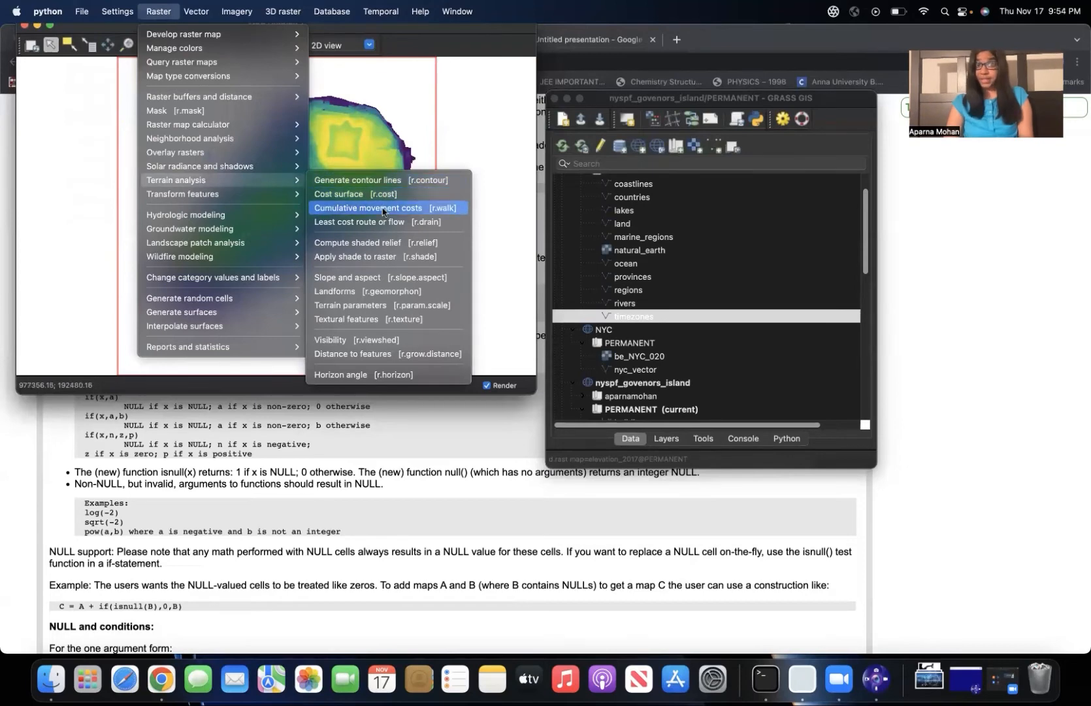
pyautogui.click(363, 282)
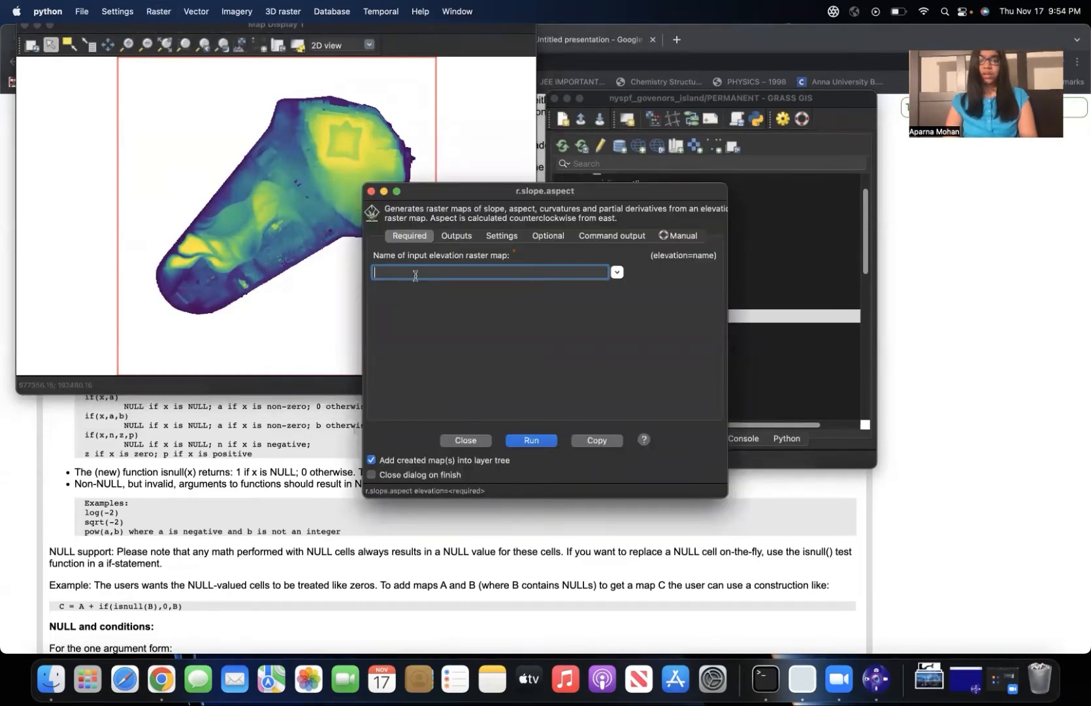
pyautogui.click(617, 273)
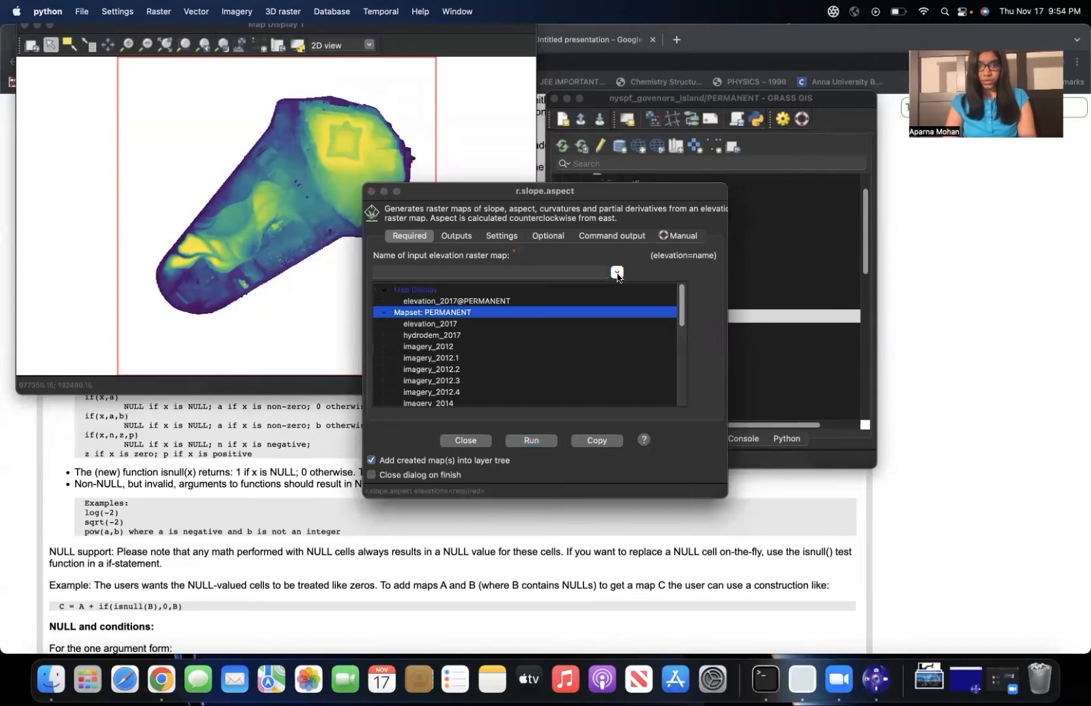
pyautogui.click(457, 324)
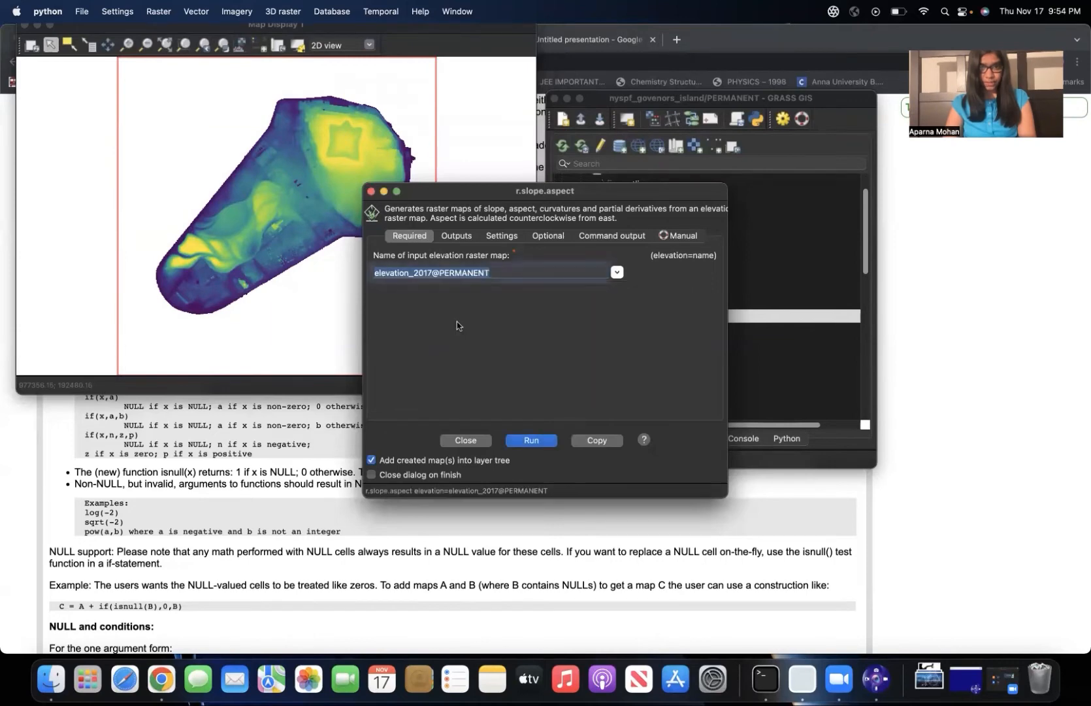
# Name the output slope raster slope_classes1, run r.slope.aspect and move its dialog clear of the map.
pyautogui.click(465, 237)
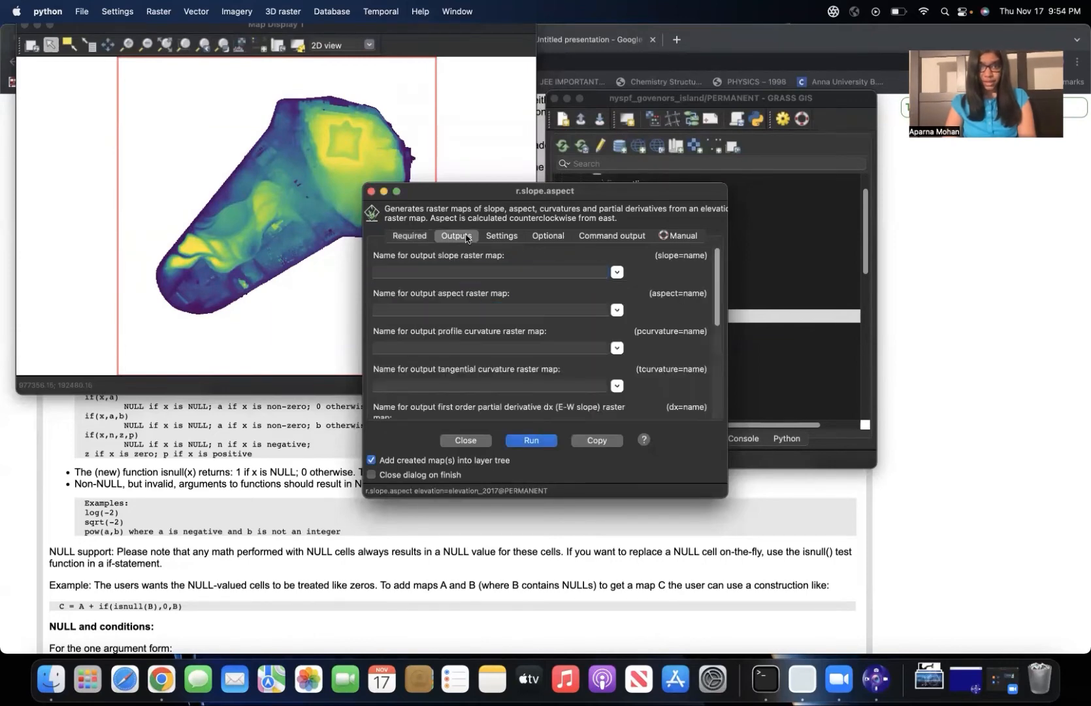
pyautogui.click(436, 267)
pyautogui.write('slop')
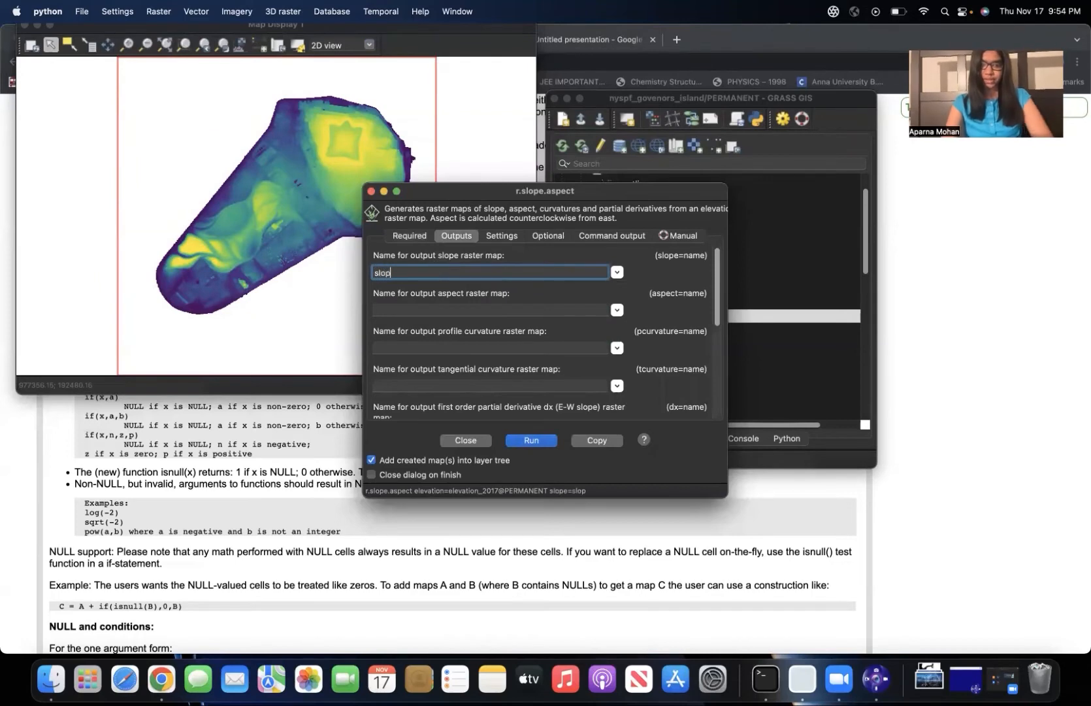
pyautogui.write('e_xc')
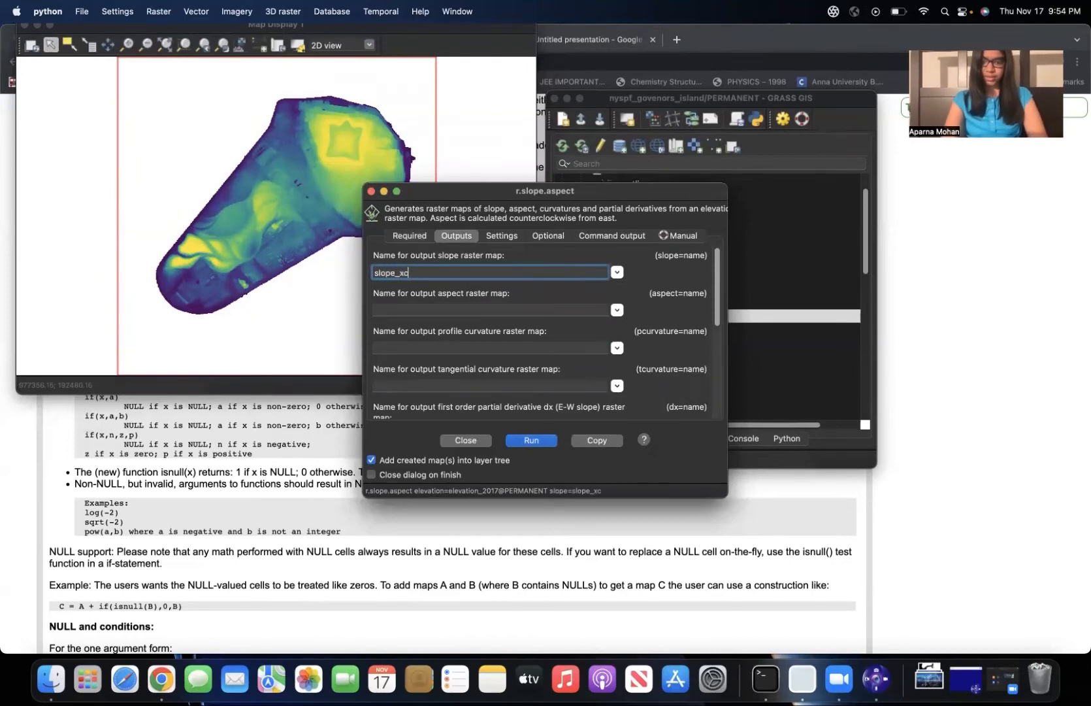
pyautogui.press('BackSpace')
pyautogui.press('BackSpace')
pyautogui.write('cla')
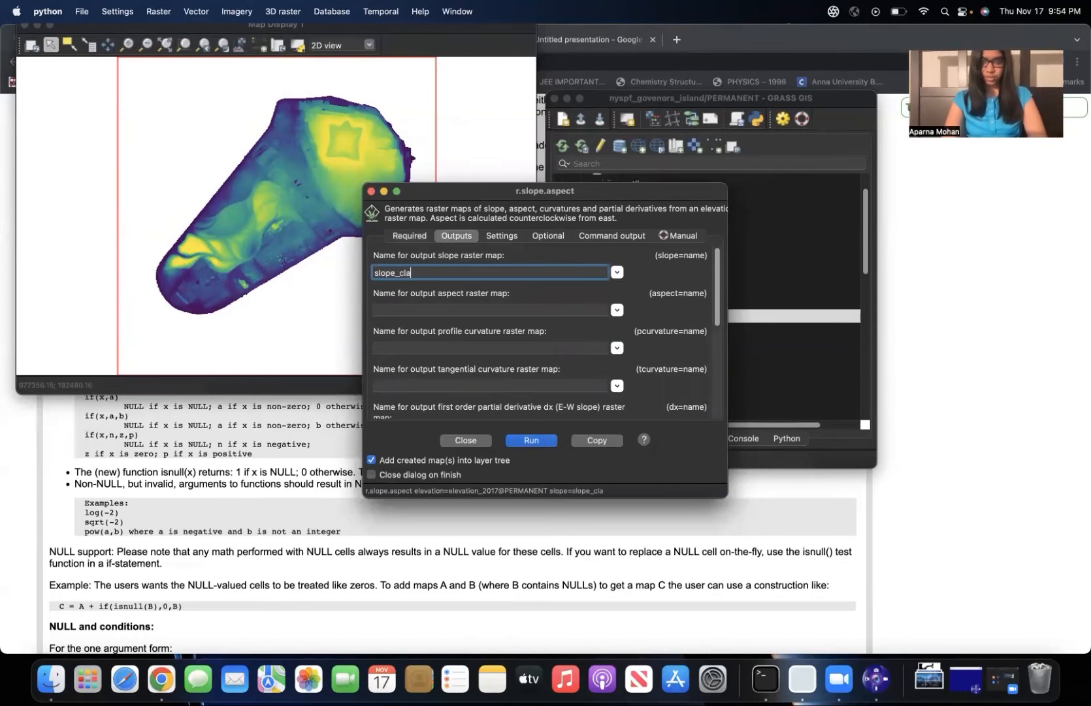
pyautogui.write('sses1')
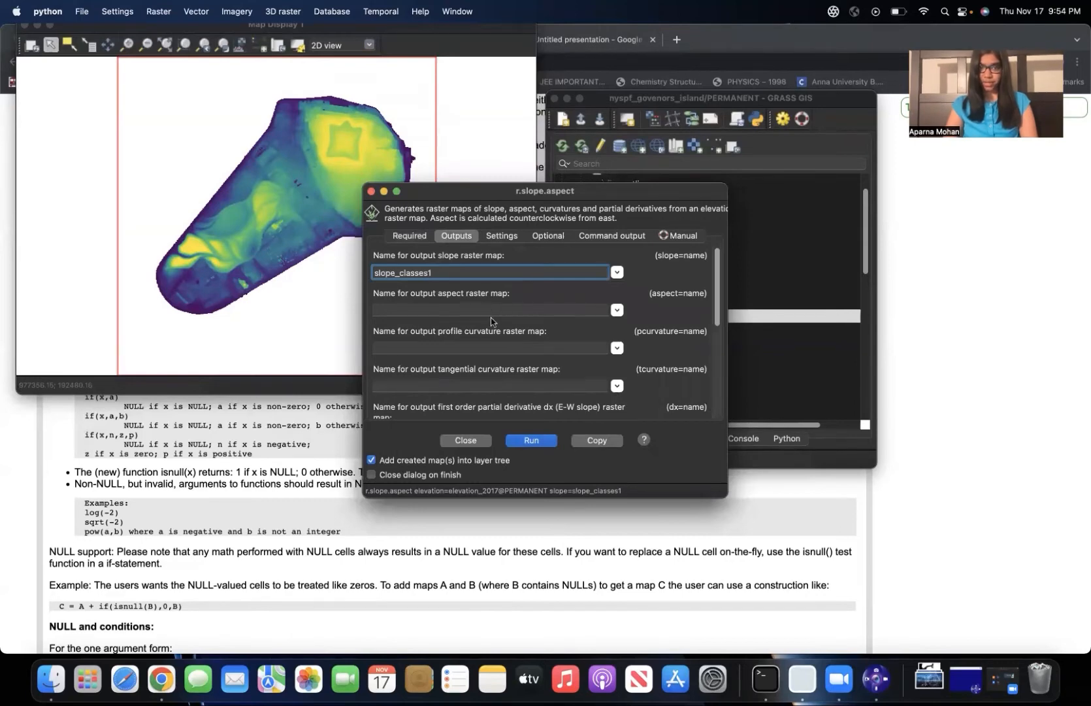
pyautogui.click(529, 440)
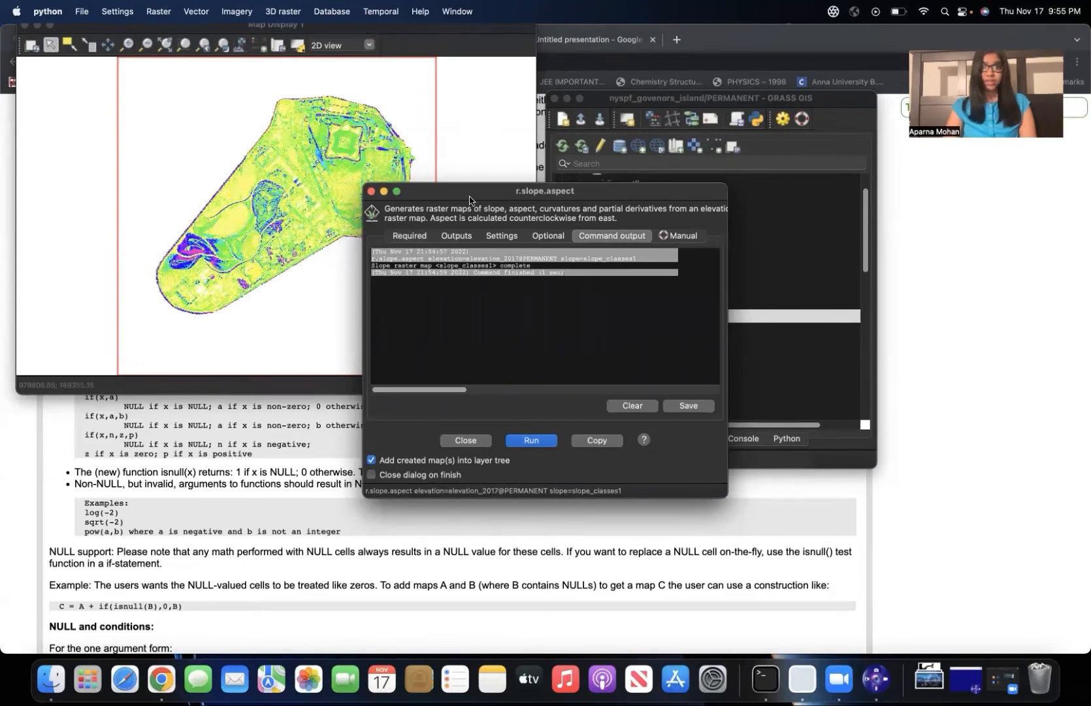
pyautogui.moveTo(470, 195); pyautogui.dragTo(342, 413)
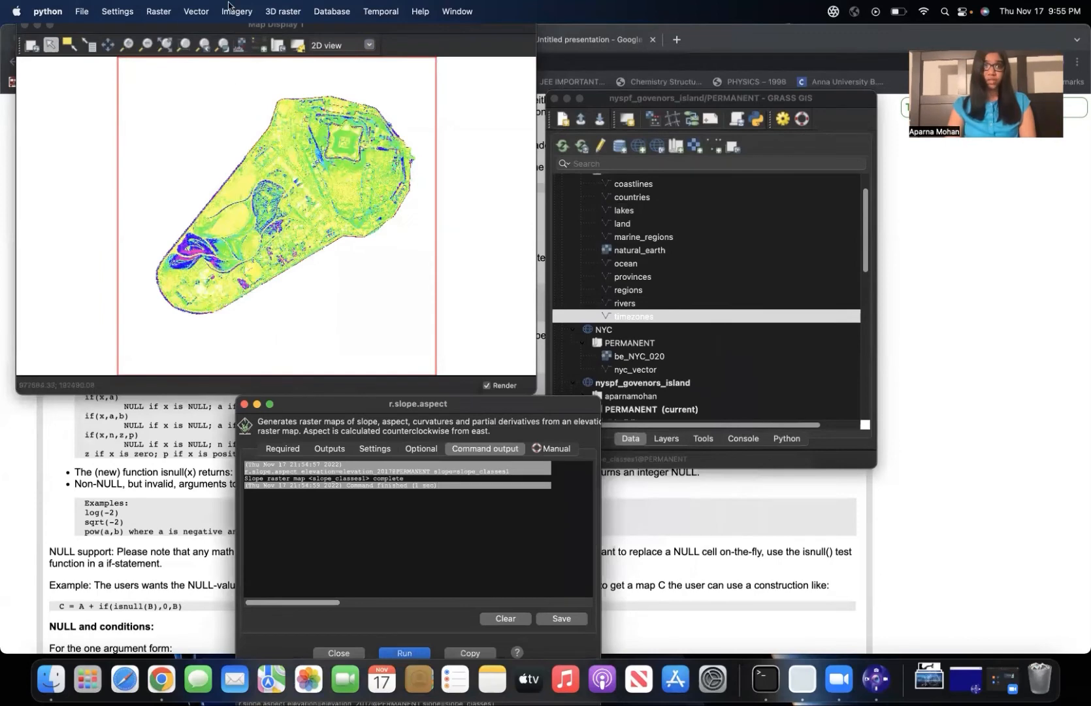
pyautogui.click(200, 12)
pyautogui.moveTo(168, 15)
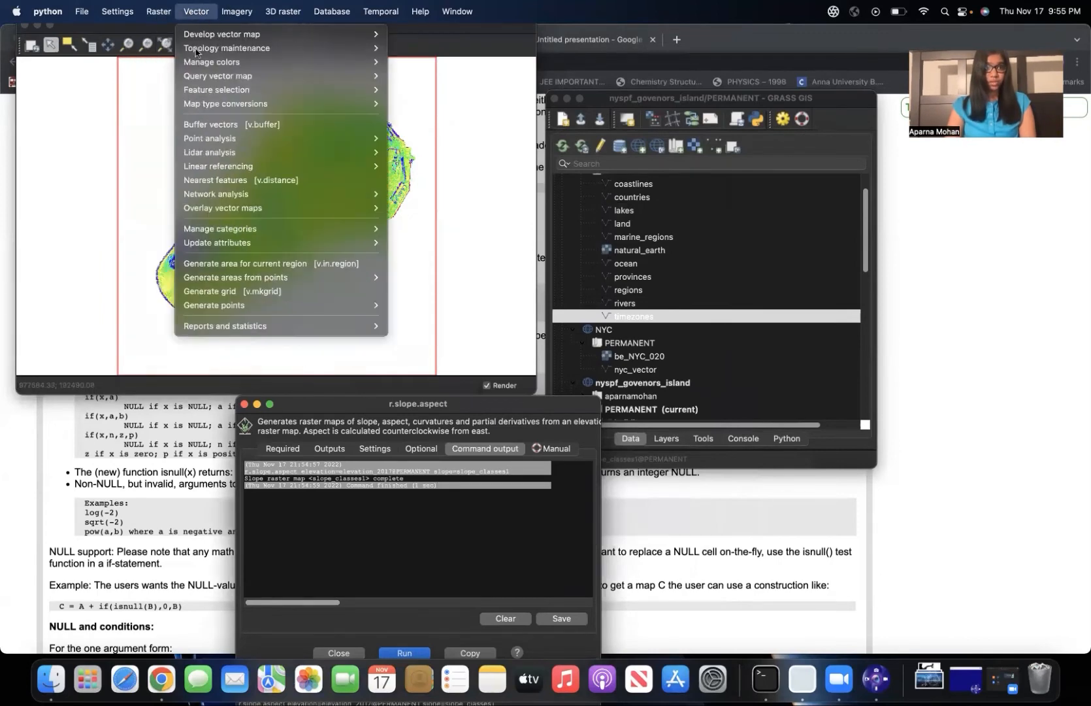
pyautogui.click(140, 126)
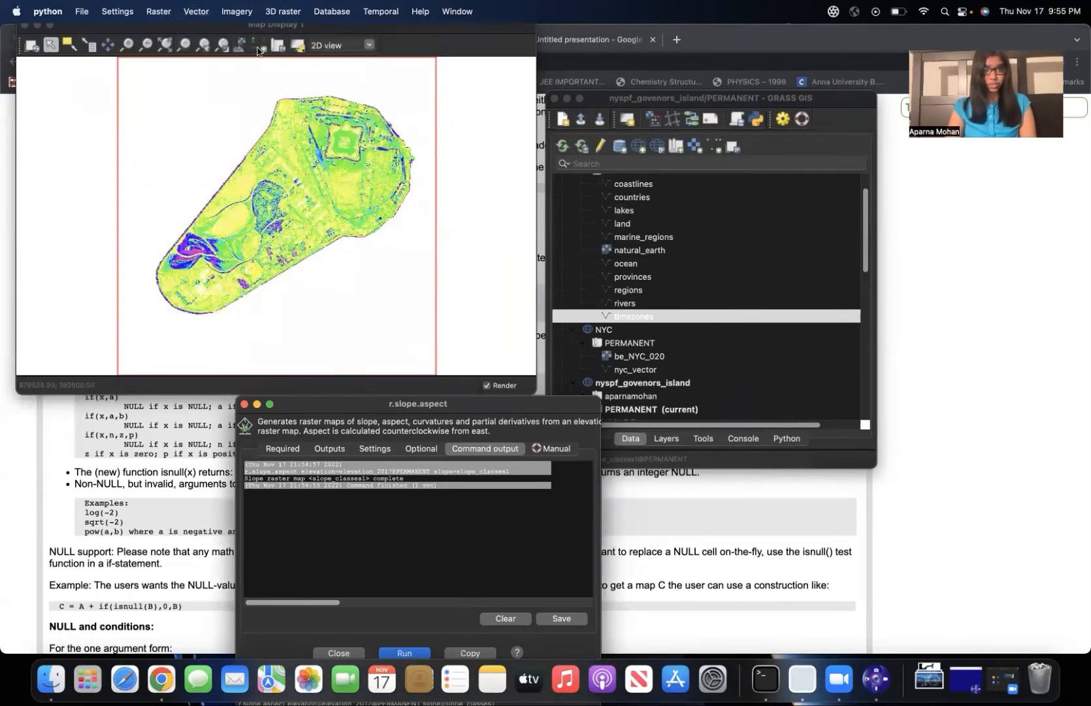
# Add a raster legend titled Slope for slope_classes1 to the map display.
pyautogui.click(259, 46)
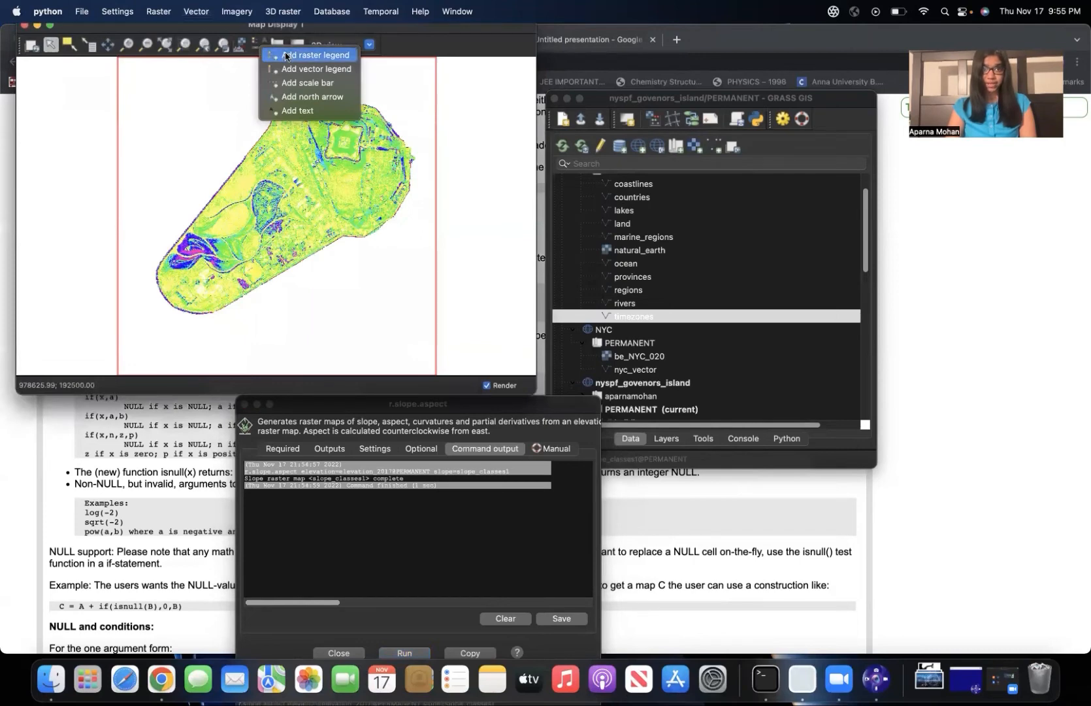
pyautogui.click(285, 55)
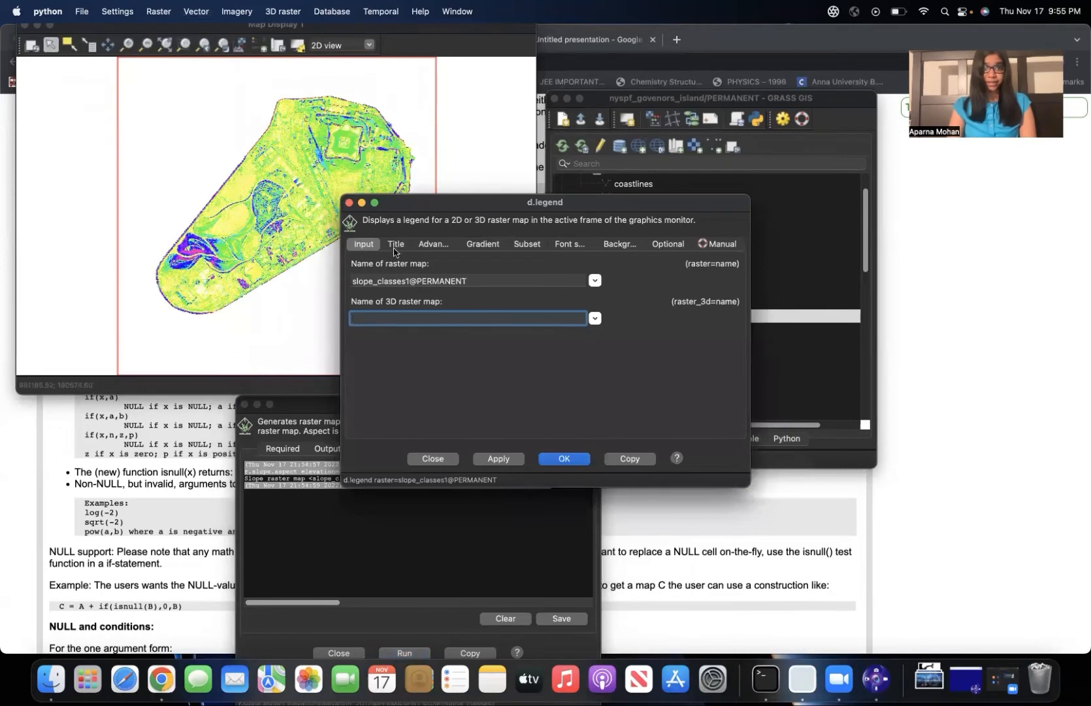
pyautogui.click(396, 245)
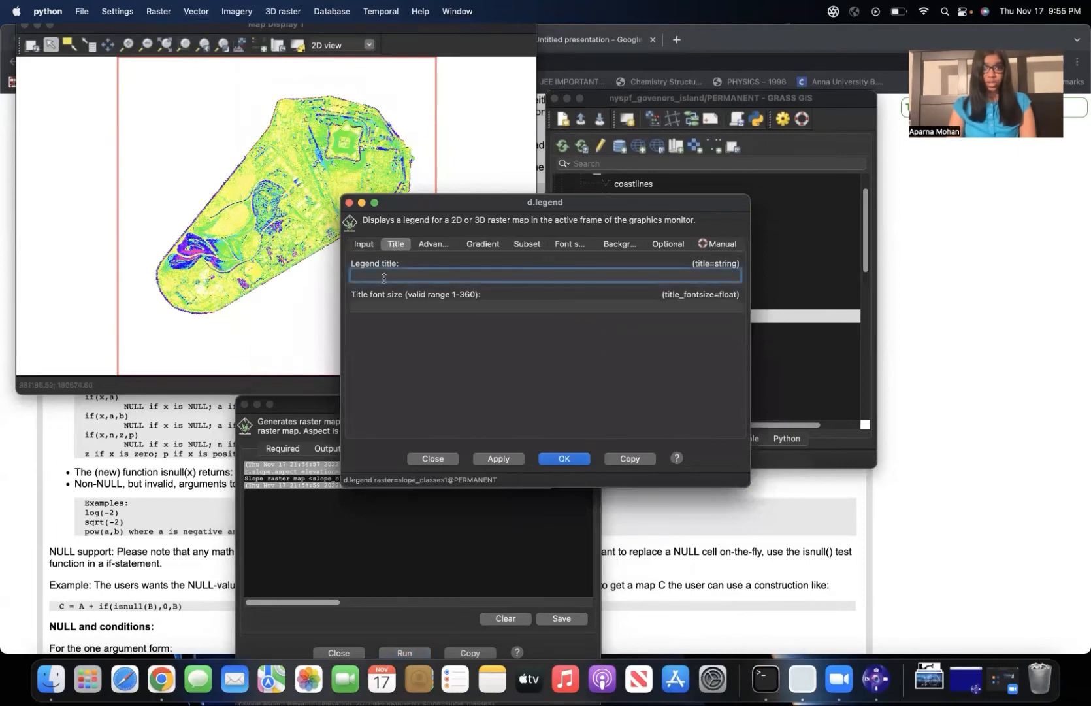
pyautogui.write('S')
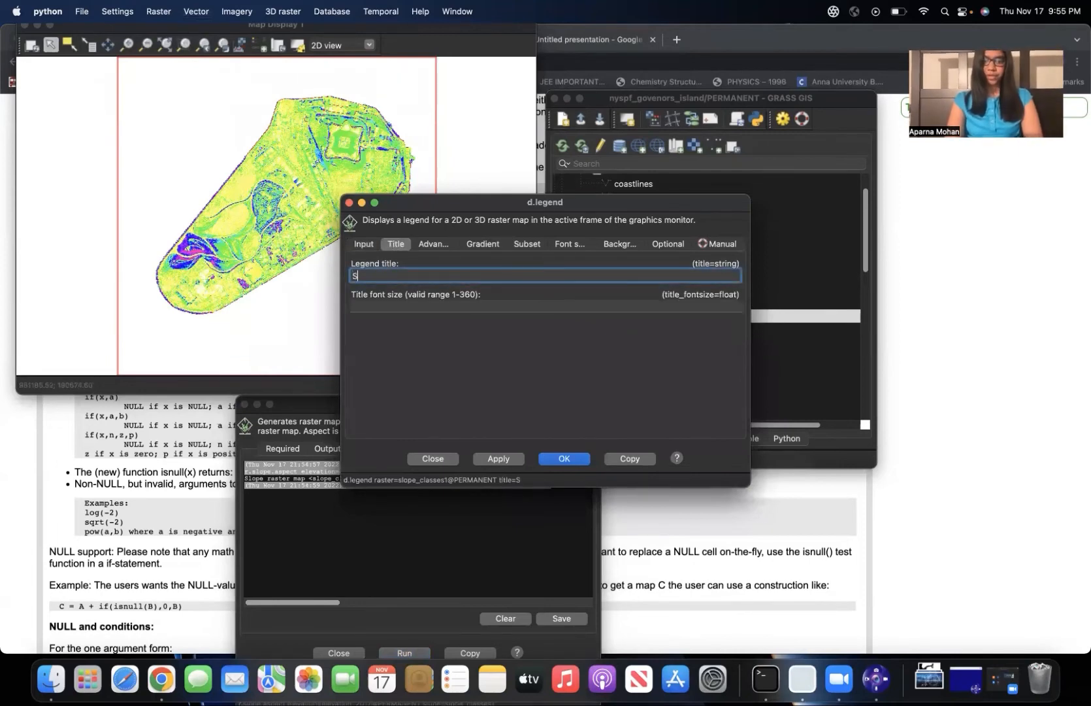
pyautogui.write('lope')
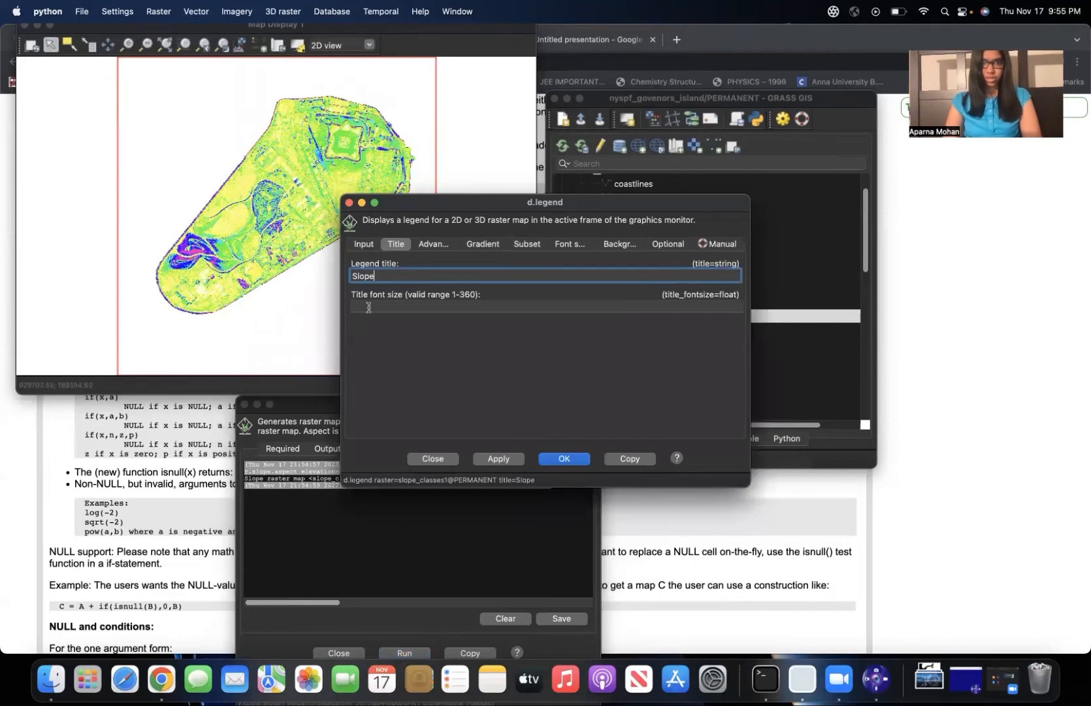
pyautogui.click(366, 244)
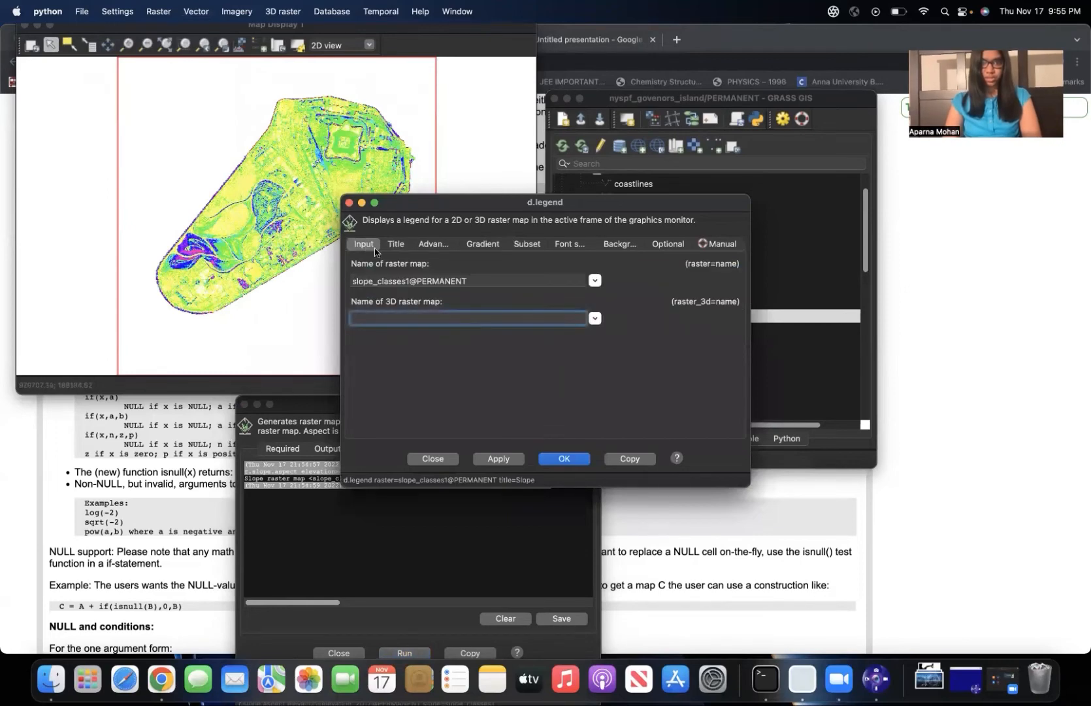
pyautogui.click(403, 247)
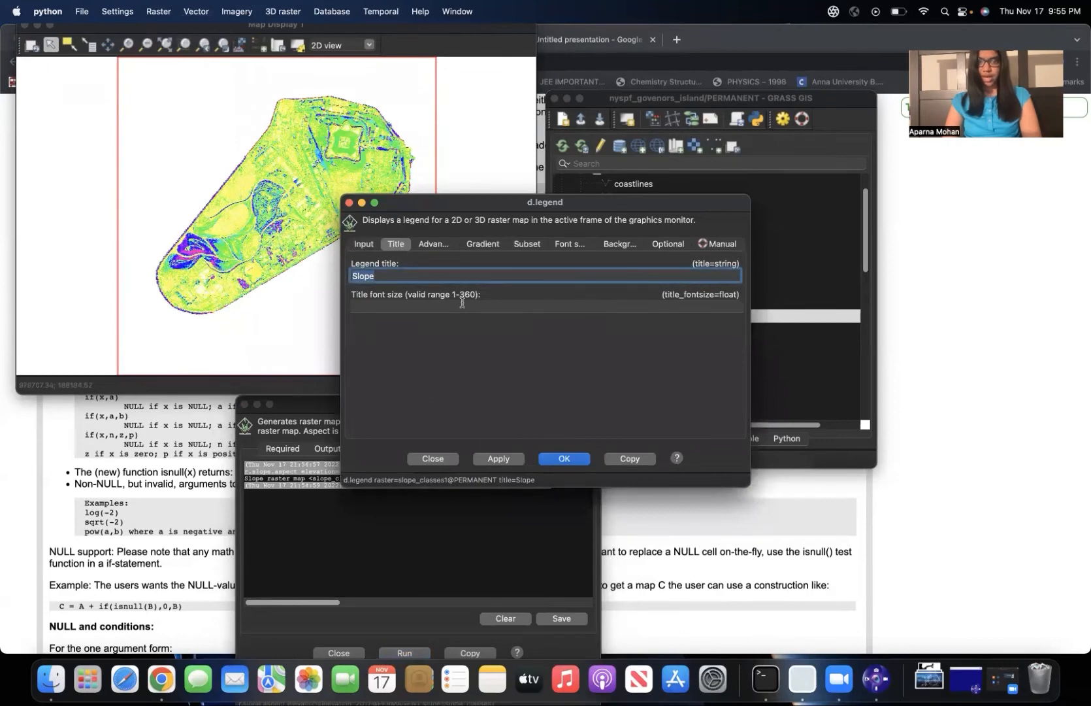
pyautogui.click(510, 460)
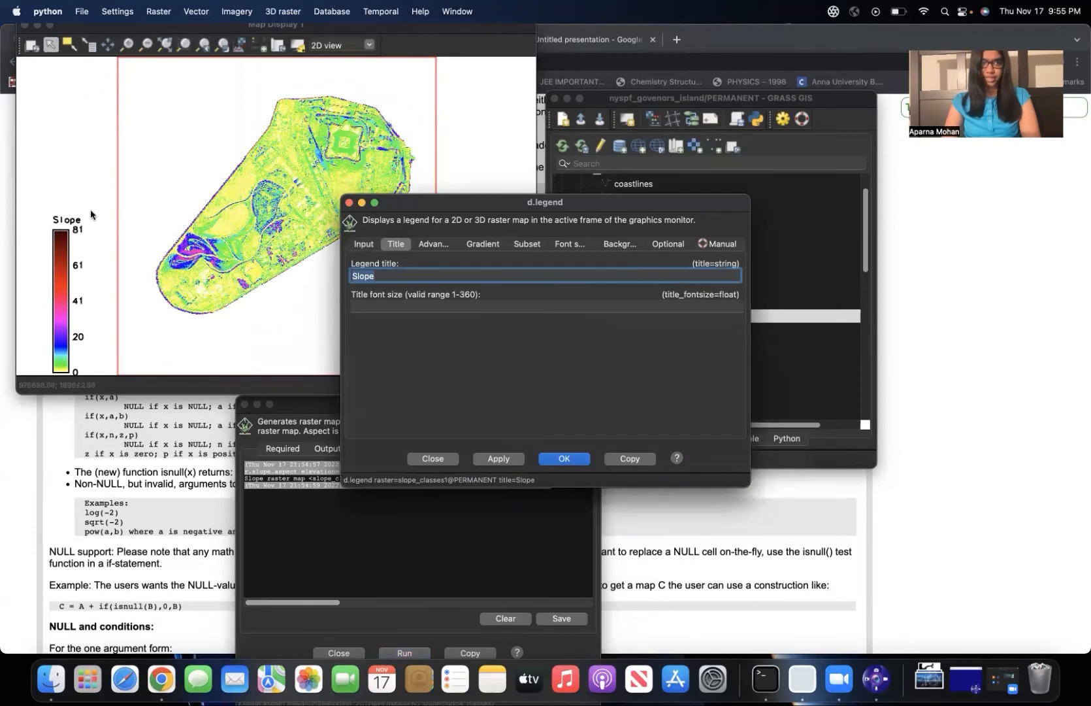
pyautogui.click(564, 459)
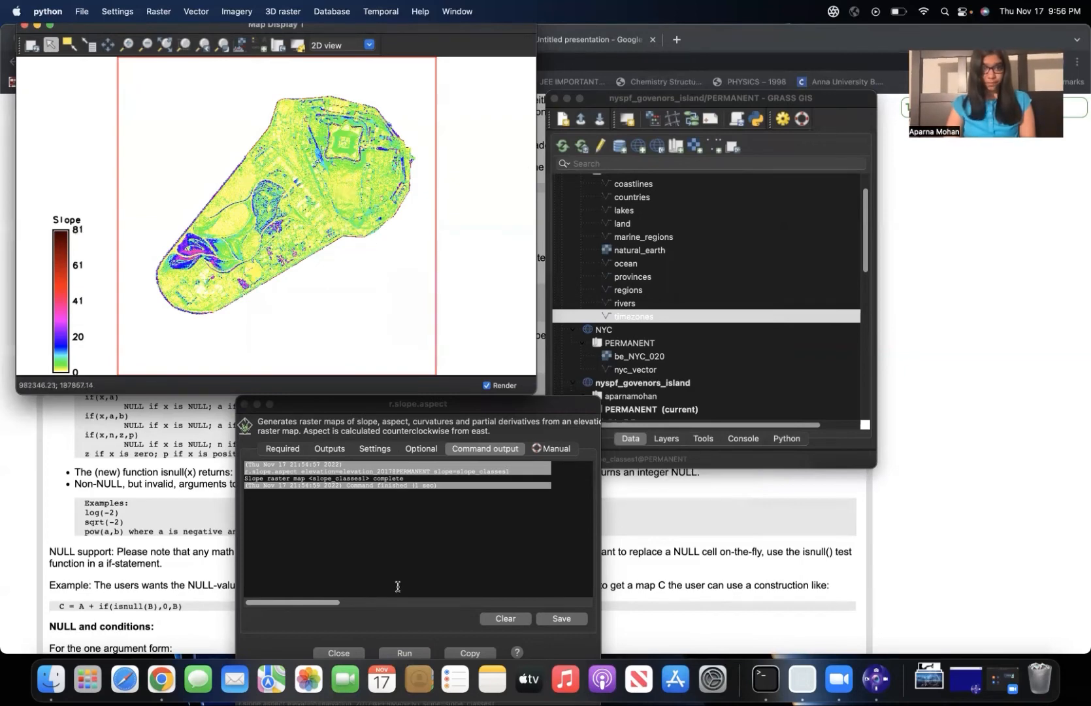
# Bring the map display forward, open the simplified raster map calculator (r.mapcalc.simple) and place its dialog over the map.
pyautogui.hotkey('ctrl', 'Up')
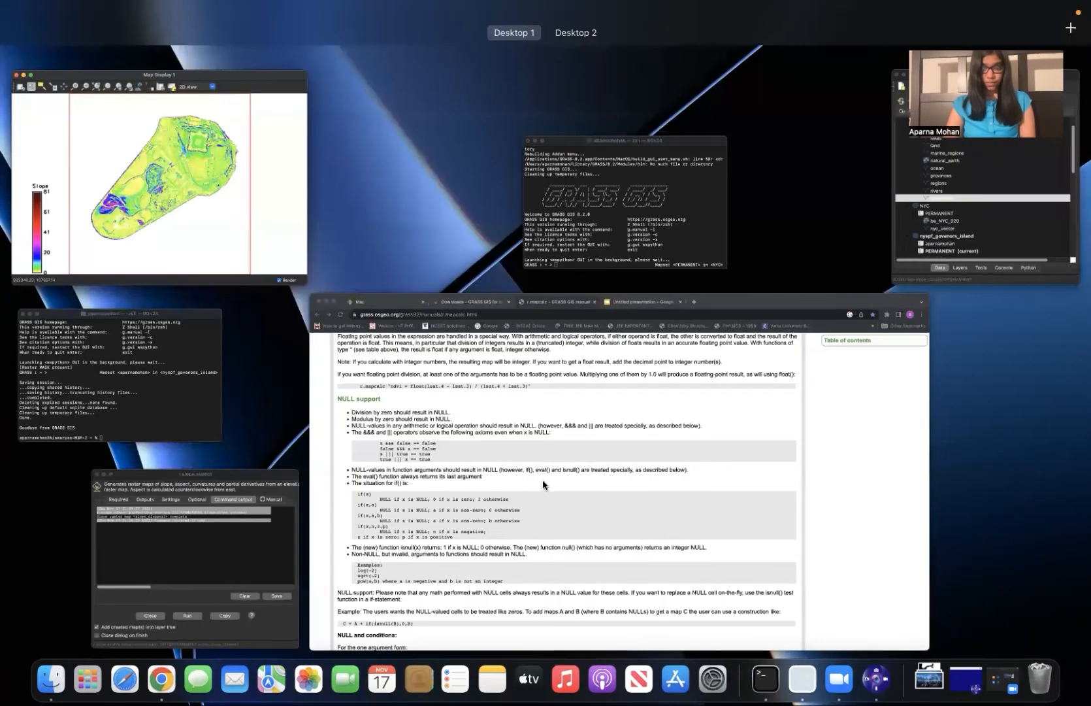
pyautogui.click(209, 173)
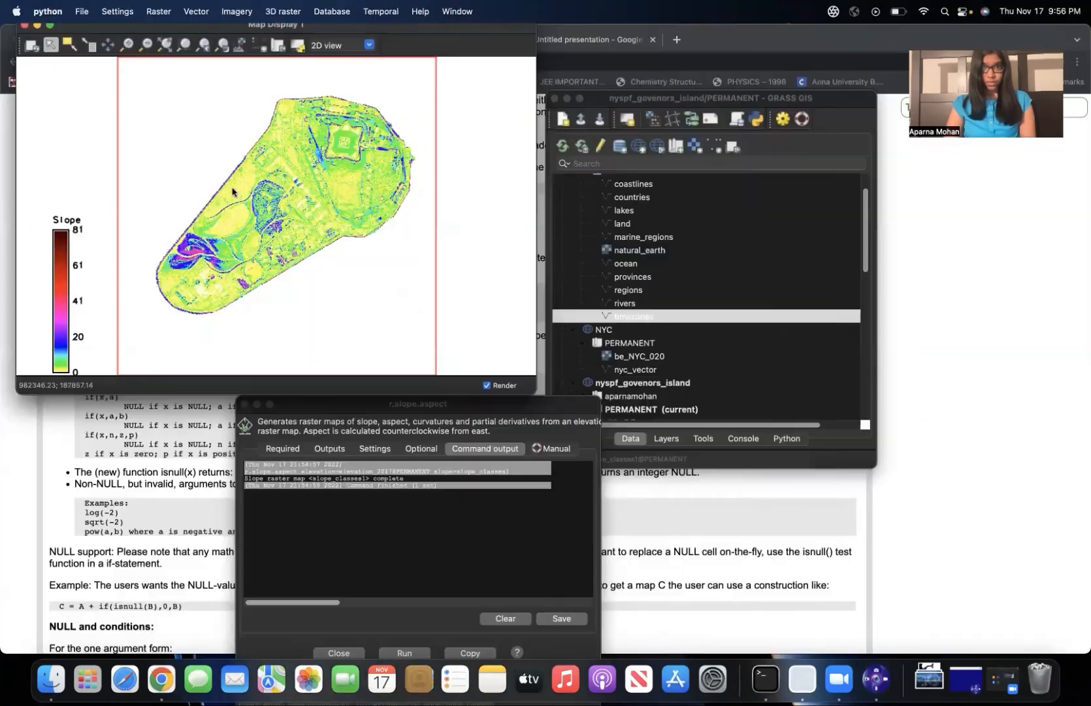
pyautogui.click(158, 13)
pyautogui.moveTo(187, 64)
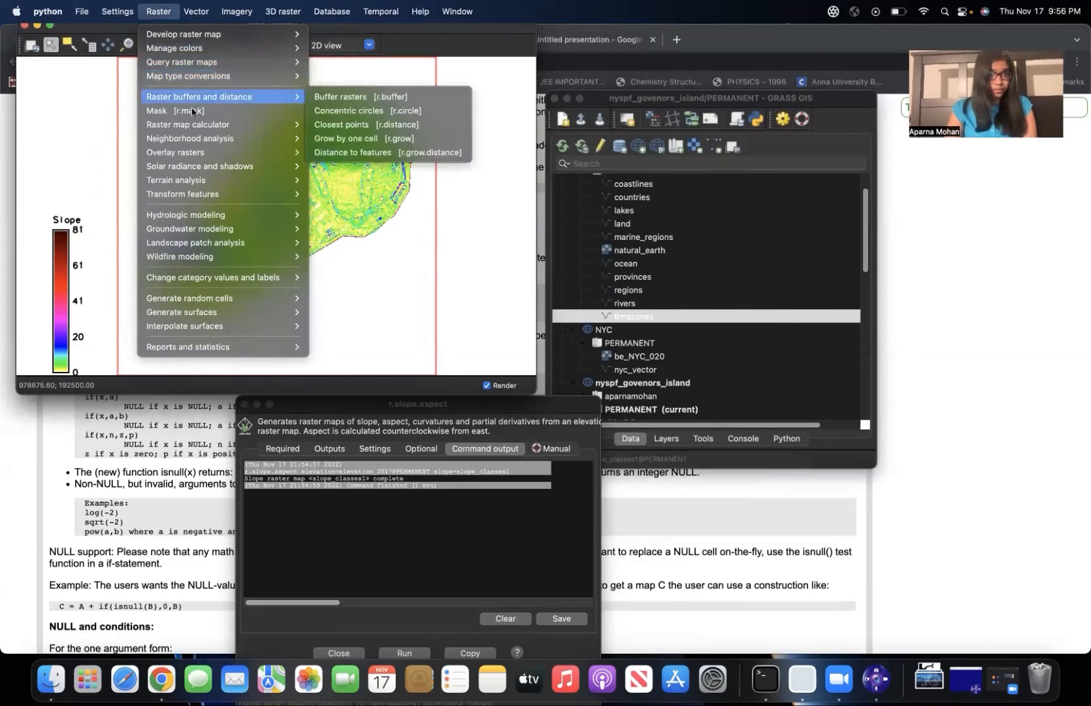
pyautogui.moveTo(195, 128)
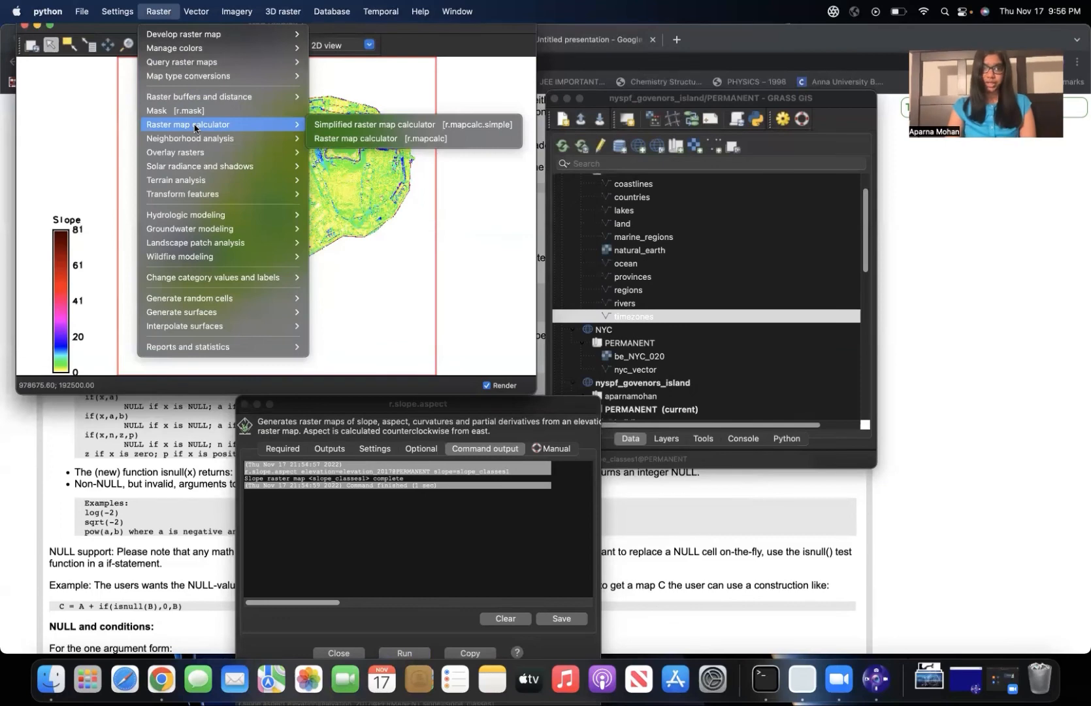
pyautogui.click(345, 125)
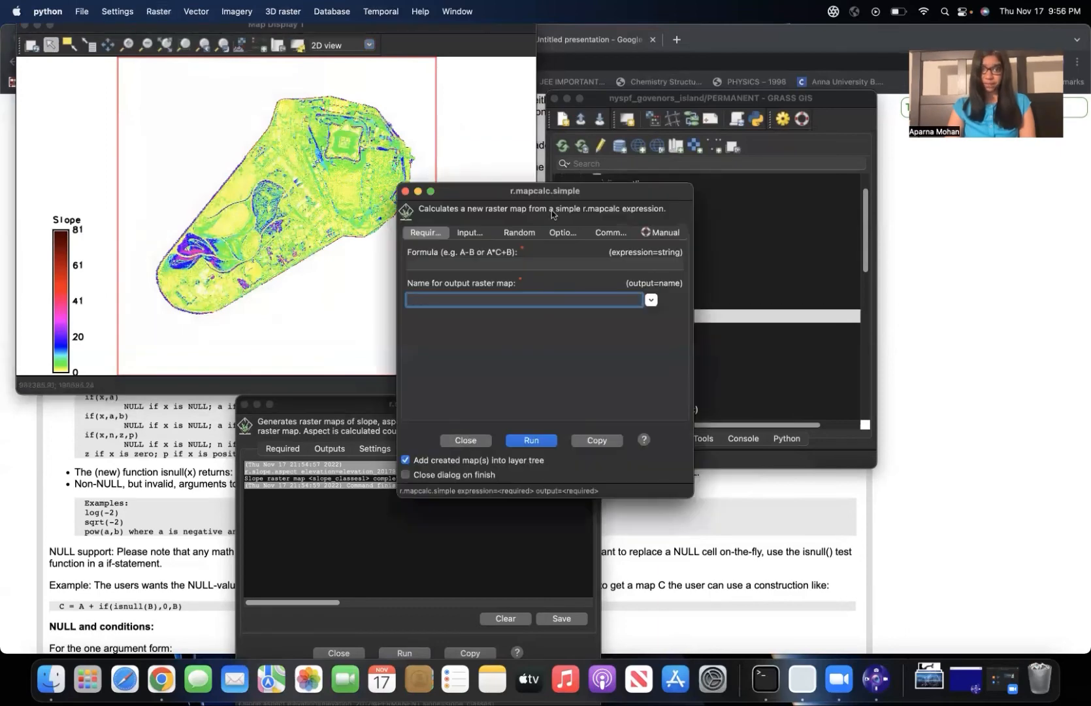
pyautogui.moveTo(471, 195); pyautogui.dragTo(286, 116)
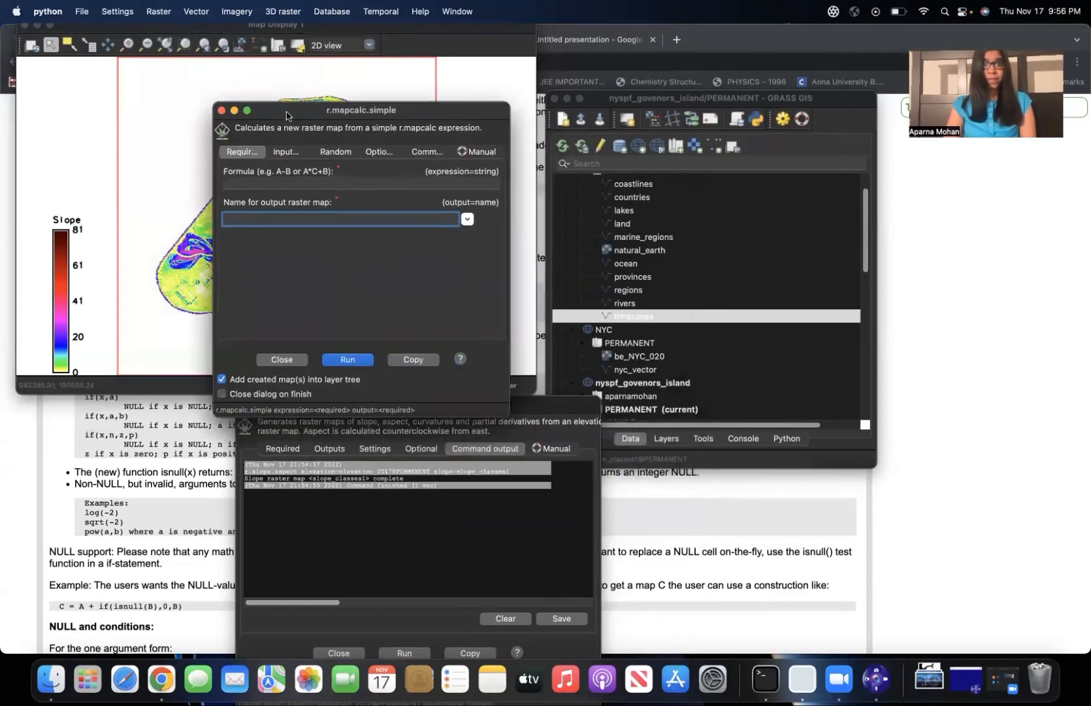
# Open the full Raster Map Calculator (r.mapcalc) and insert the if(x) function into the expression.
pyautogui.click(172, 13)
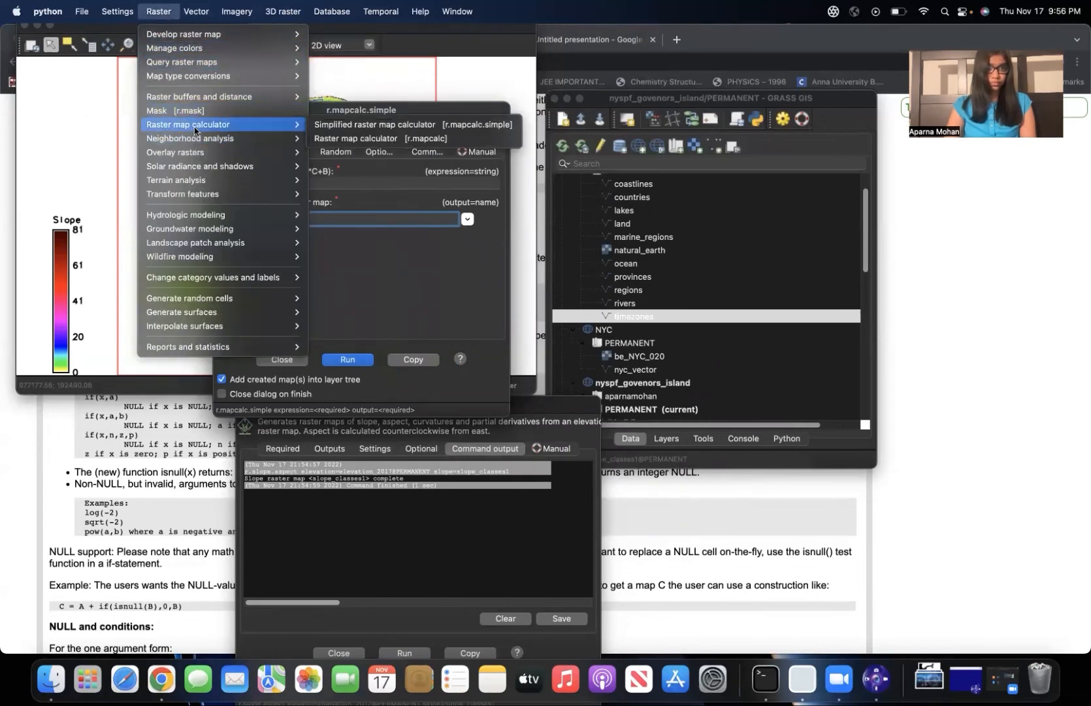
pyautogui.click(386, 138)
pyautogui.moveTo(552, 185); pyautogui.dragTo(560, 99)
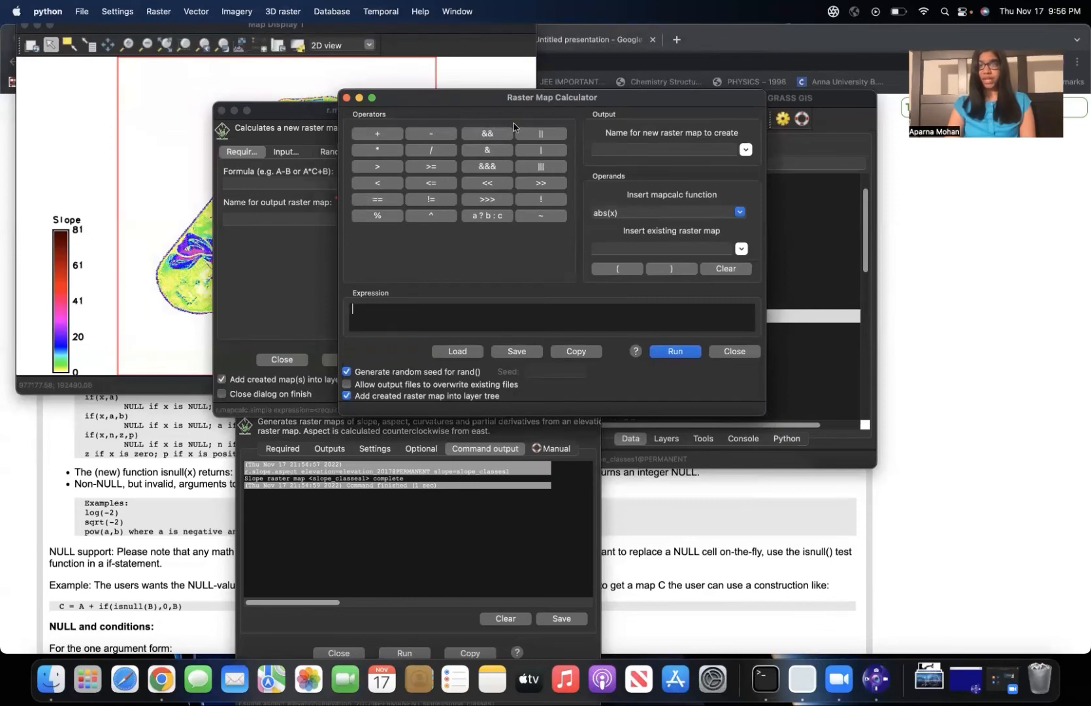
pyautogui.click(739, 213)
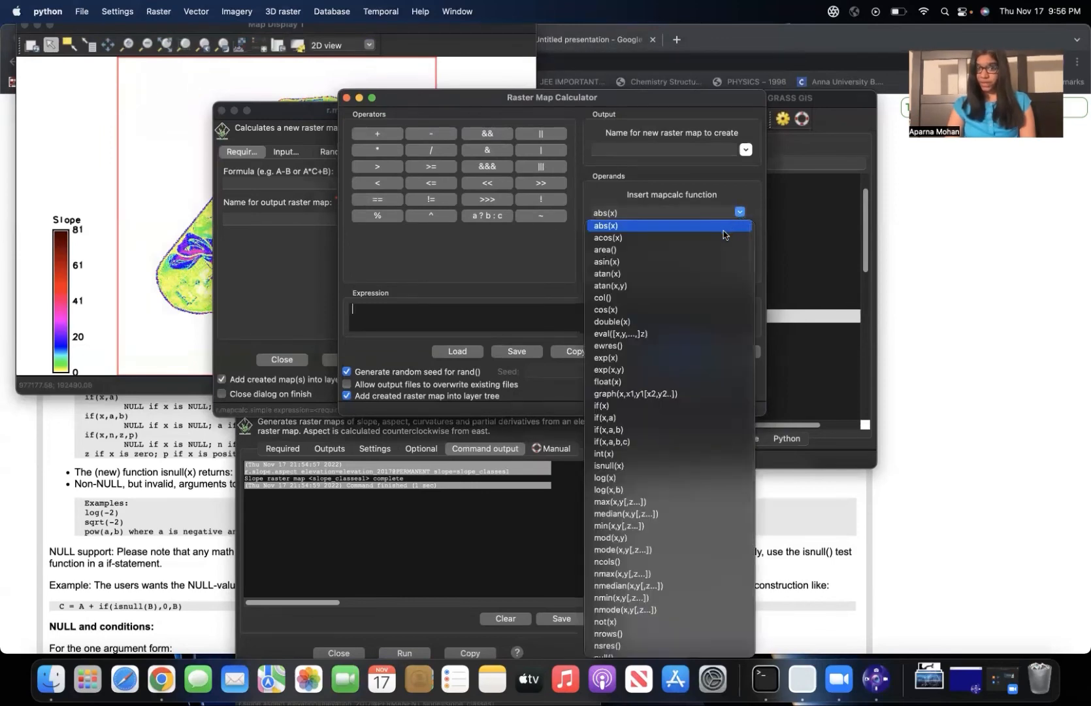
pyautogui.click(601, 406)
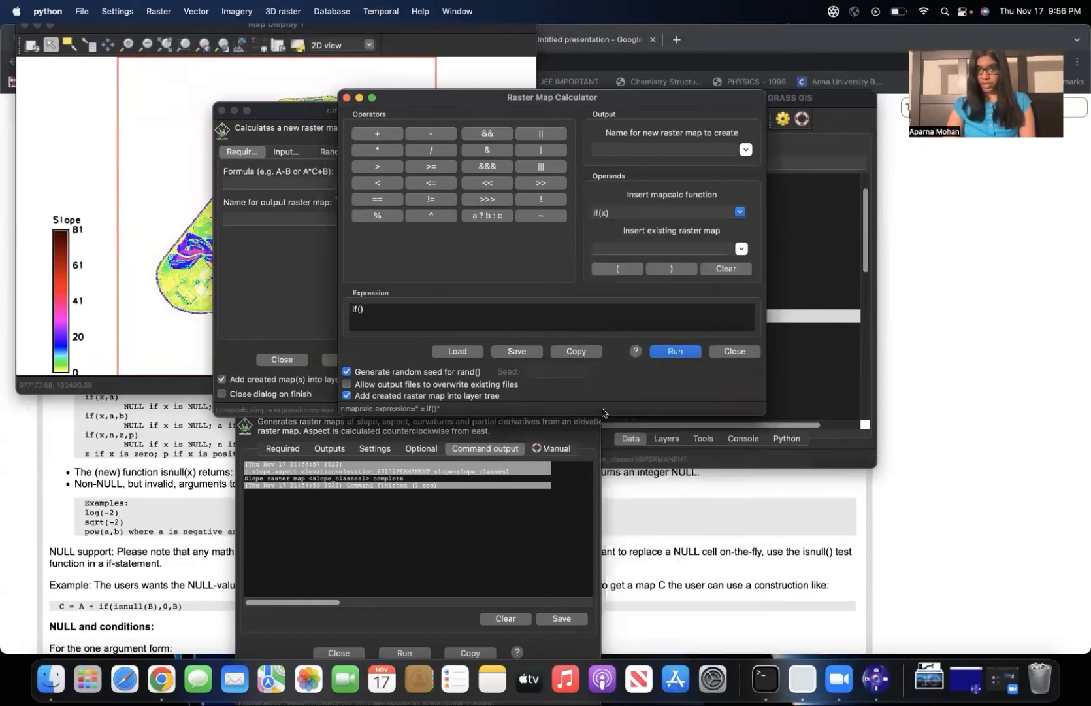
# Insert the existing raster slope_classes1@PERMANENT into the if() function and extend it with the condition <=10 and the true value 1.
pyautogui.click(742, 249)
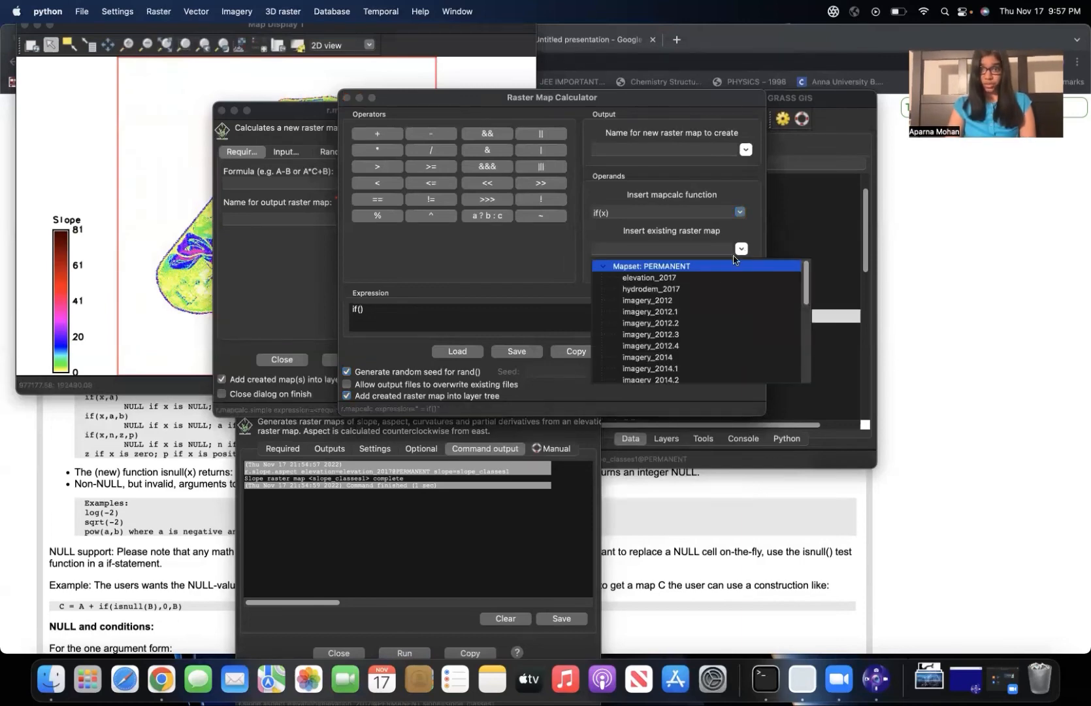
pyautogui.scroll(-5, 710, 313)
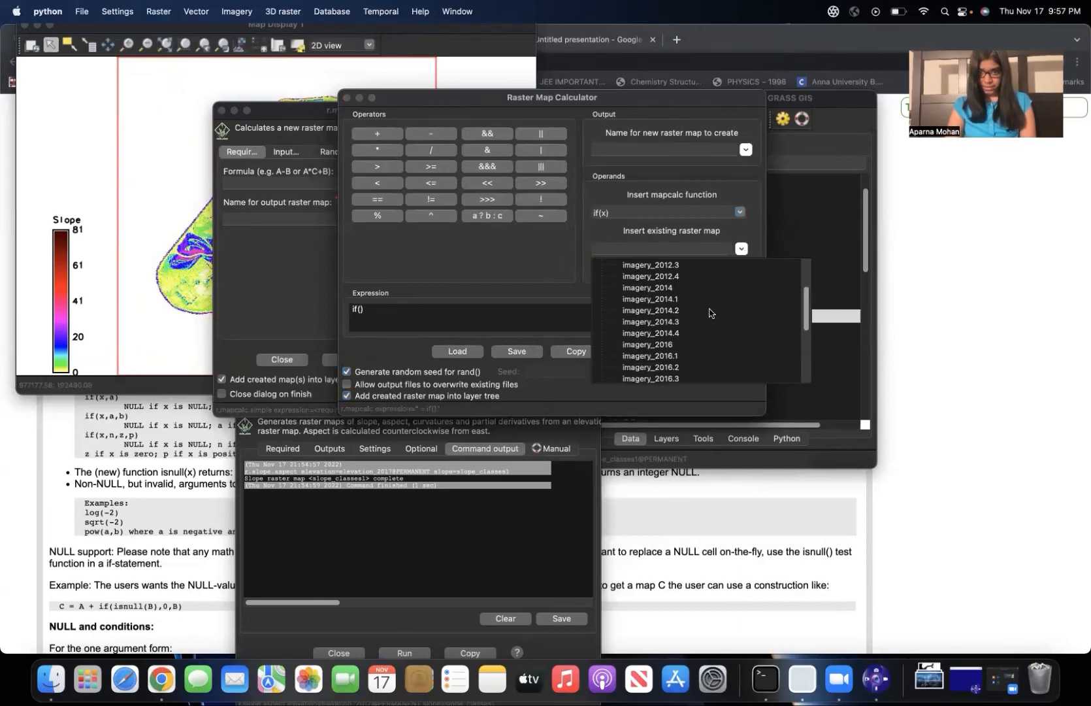
pyautogui.scroll(5, 710, 313)
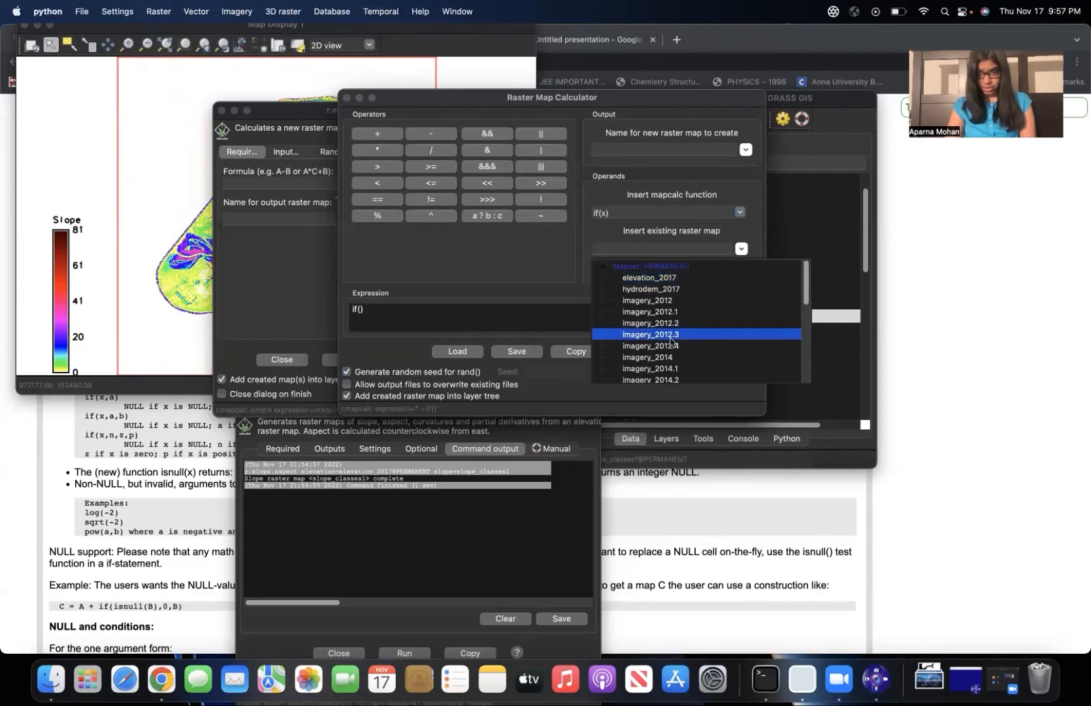
pyautogui.scroll(-10, 671, 340)
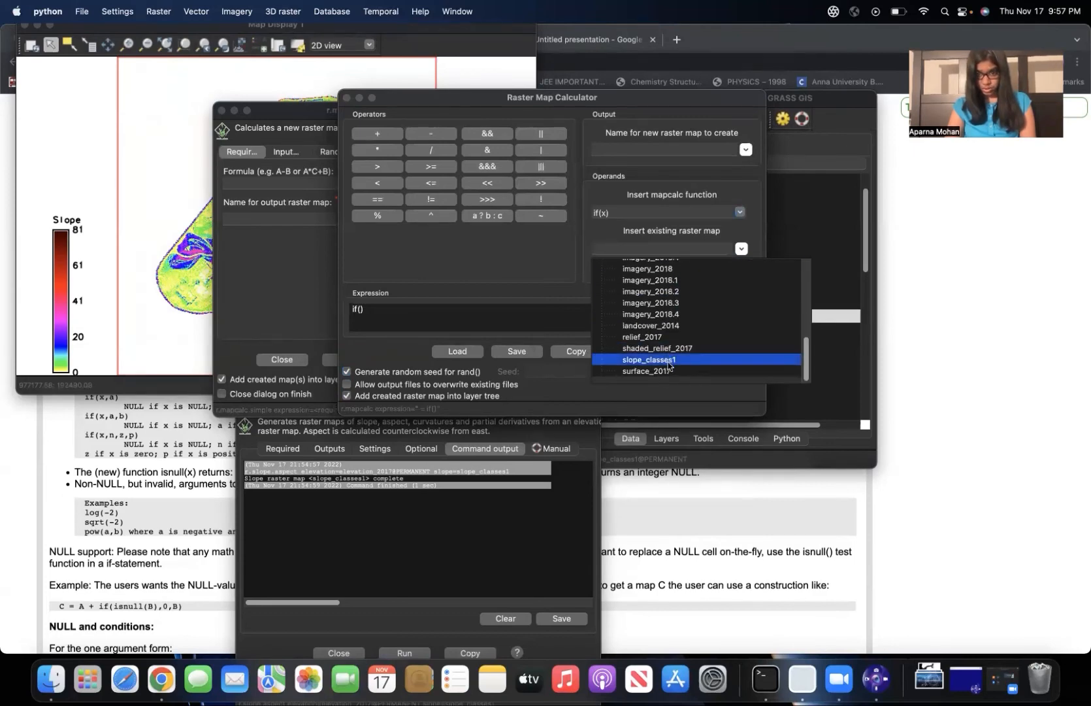
pyautogui.click(670, 361)
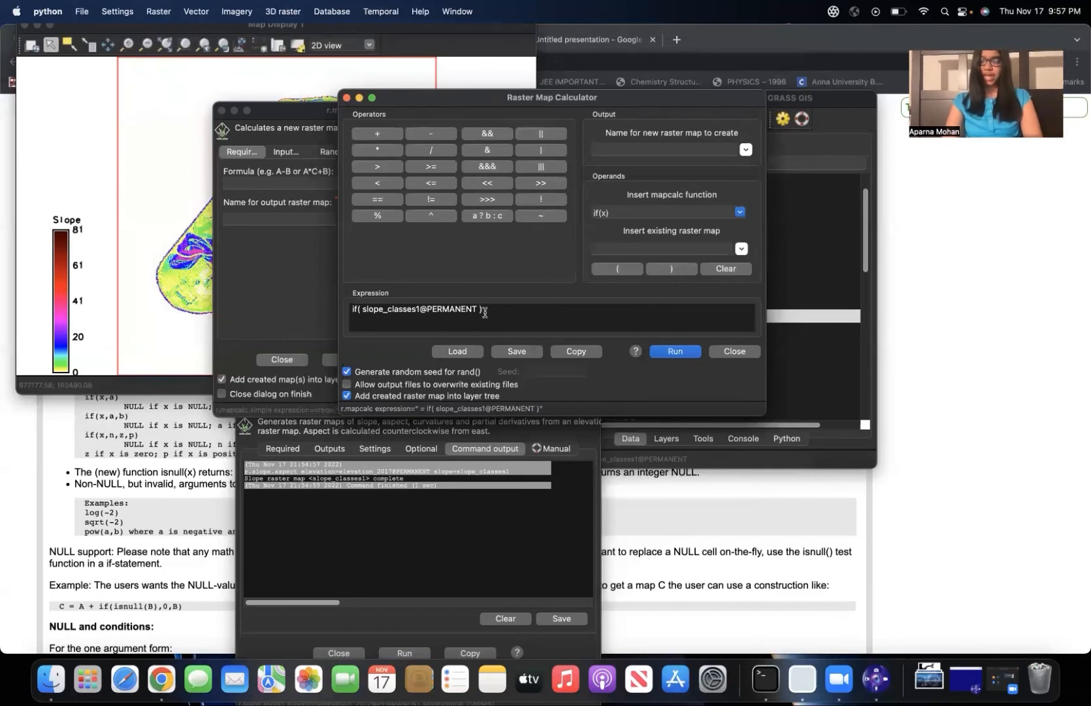
pyautogui.write('<=10')
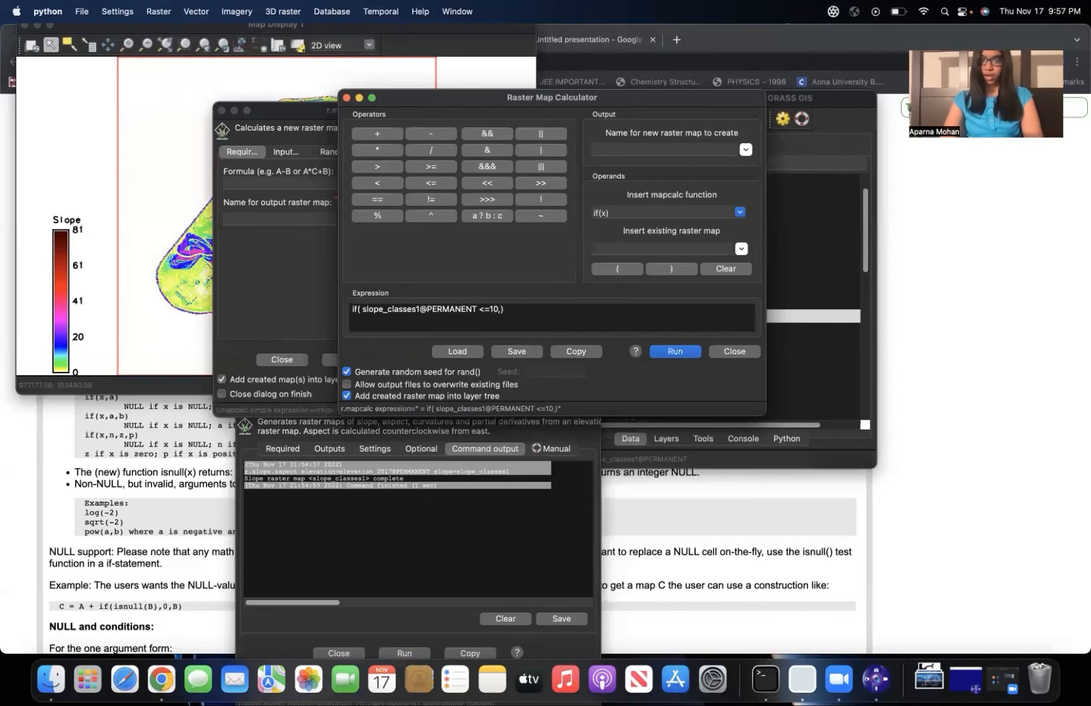
pyautogui.write(',1')
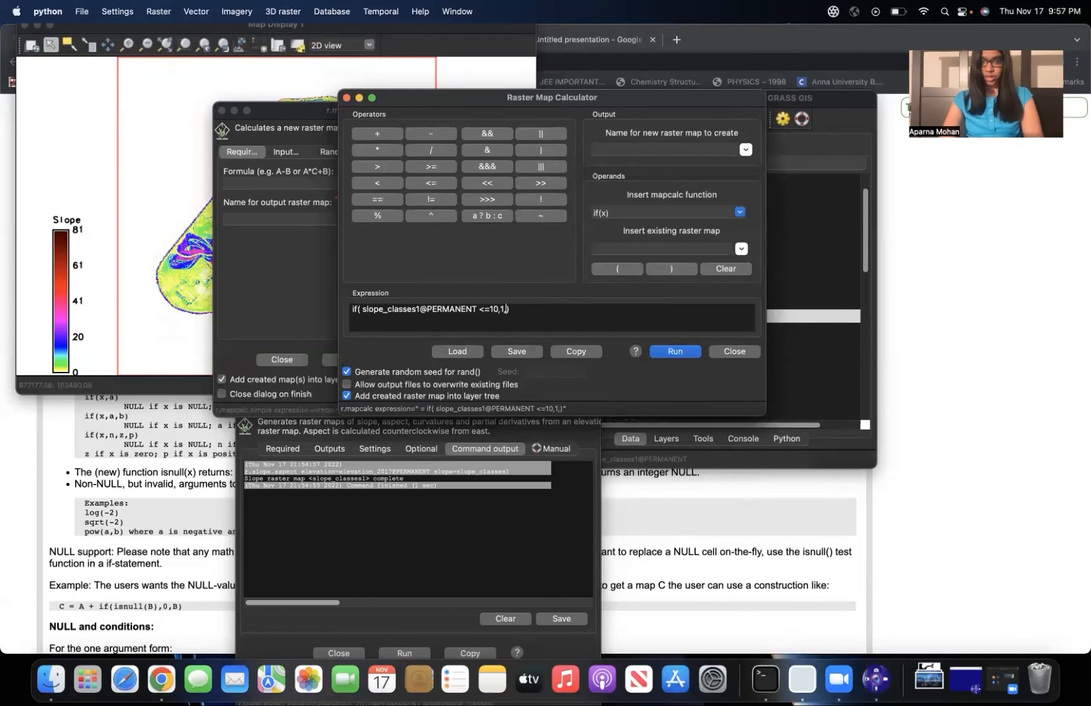
pyautogui.write(', ')
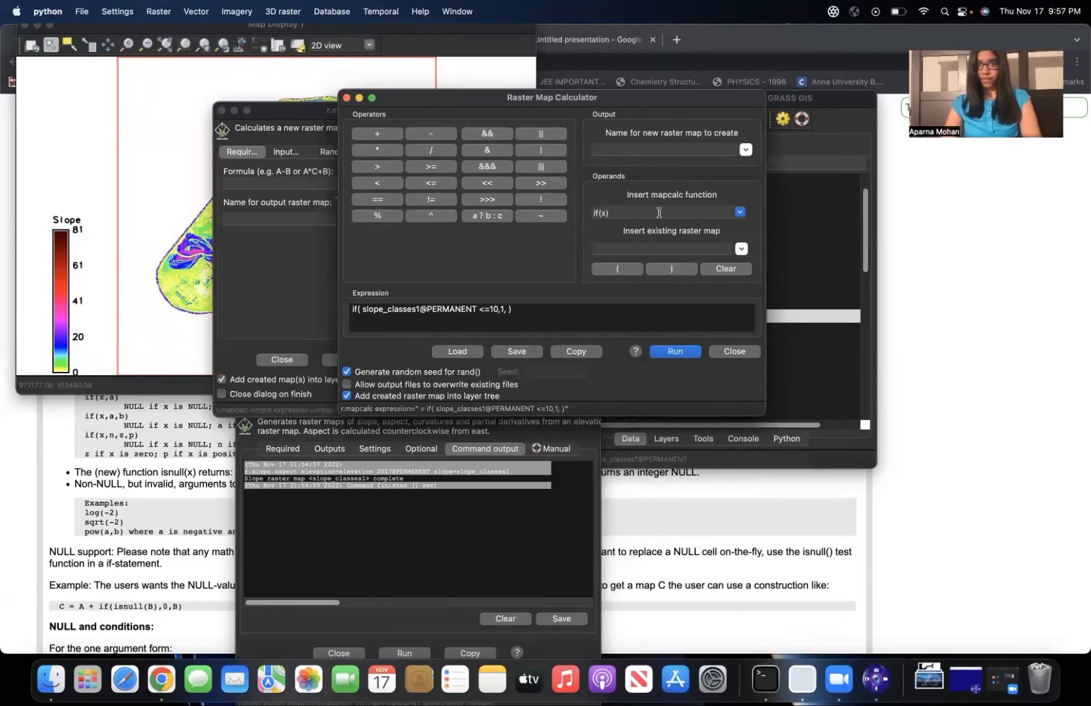
pyautogui.write('if(')
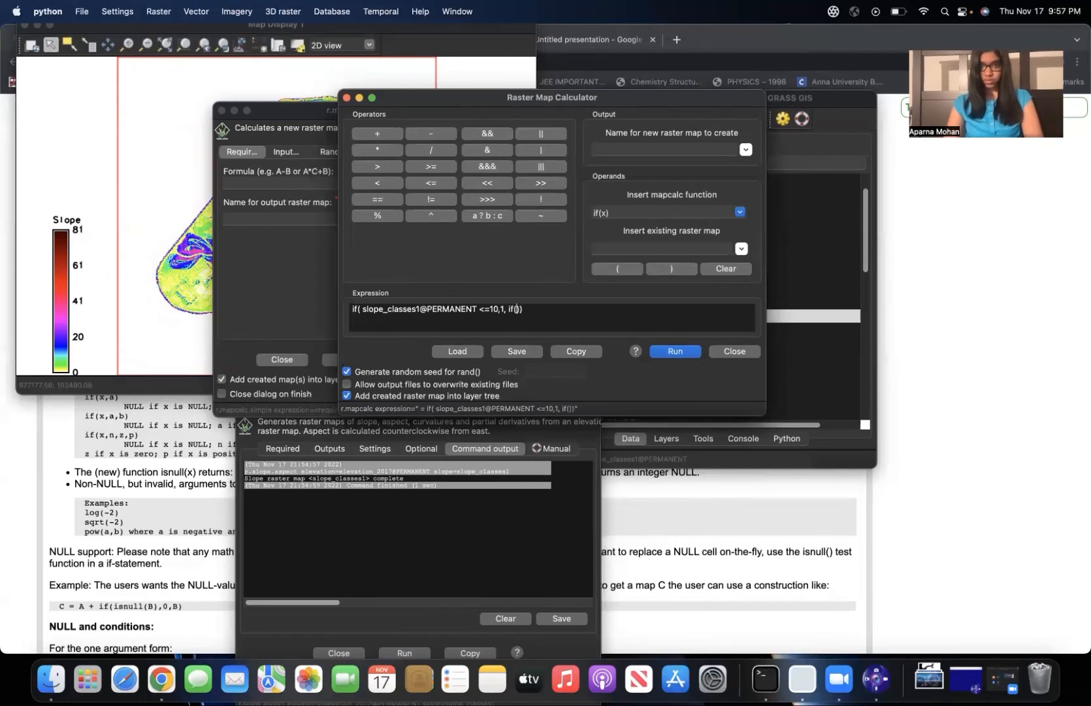
# Nest a second if() as the false value, testing slope_classes1@PERMANENT <=20 with results 2 and 3, and select the whole expression.
pyautogui.click(740, 249)
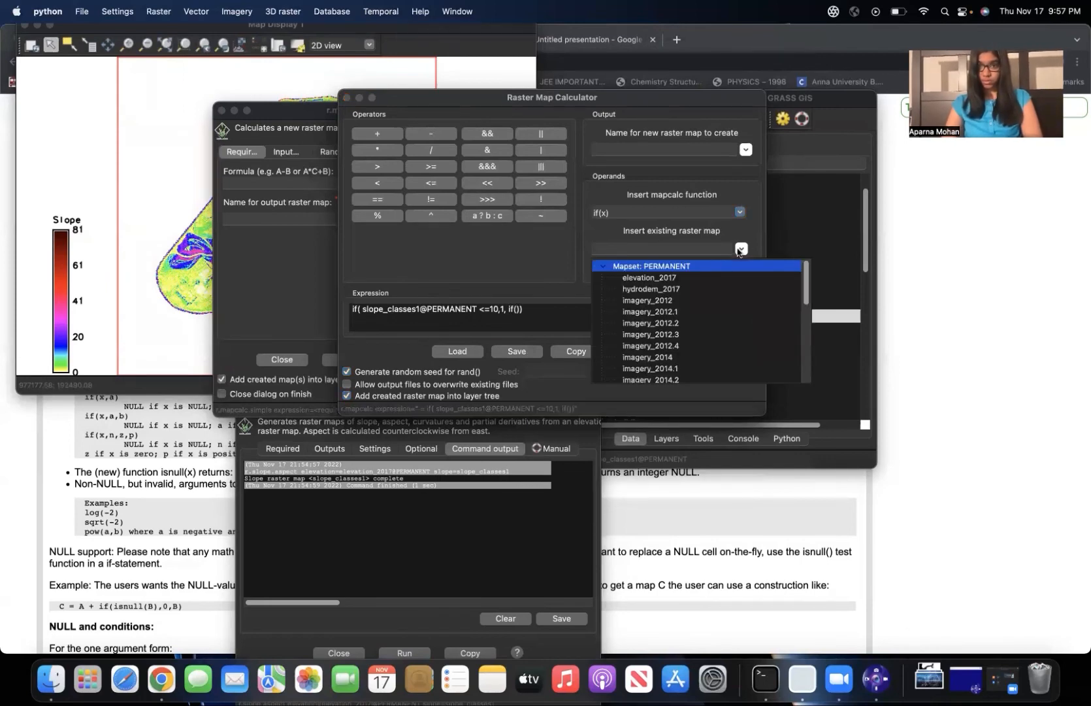
pyautogui.scroll(-5, 683, 370)
pyautogui.click(658, 360)
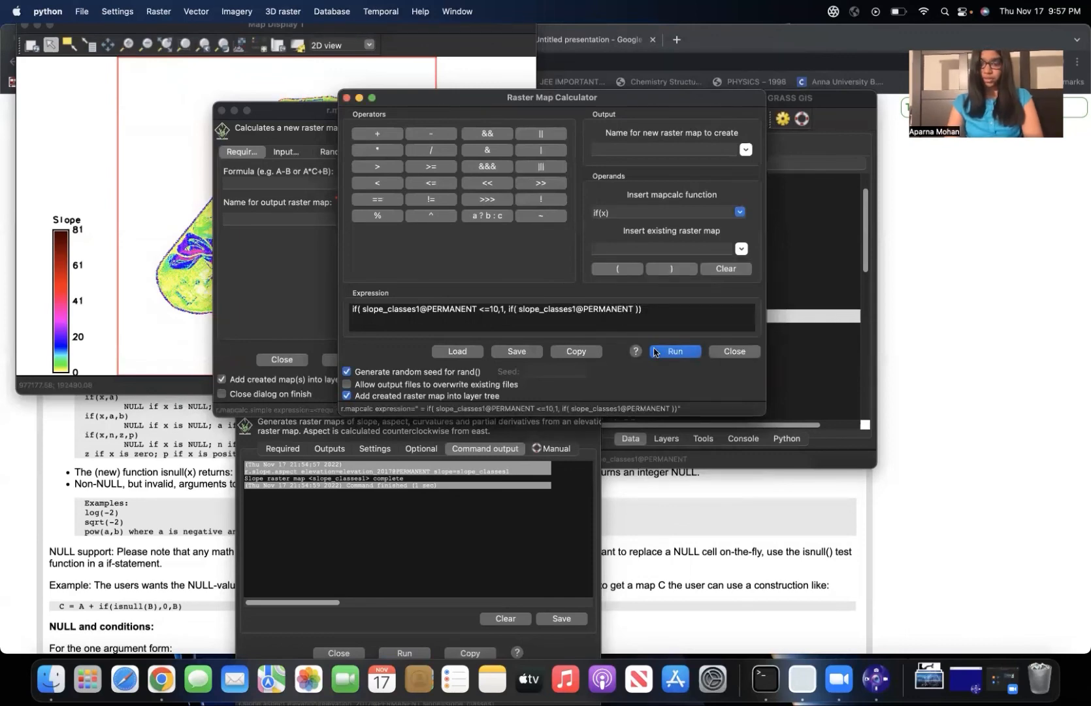
pyautogui.write('<')
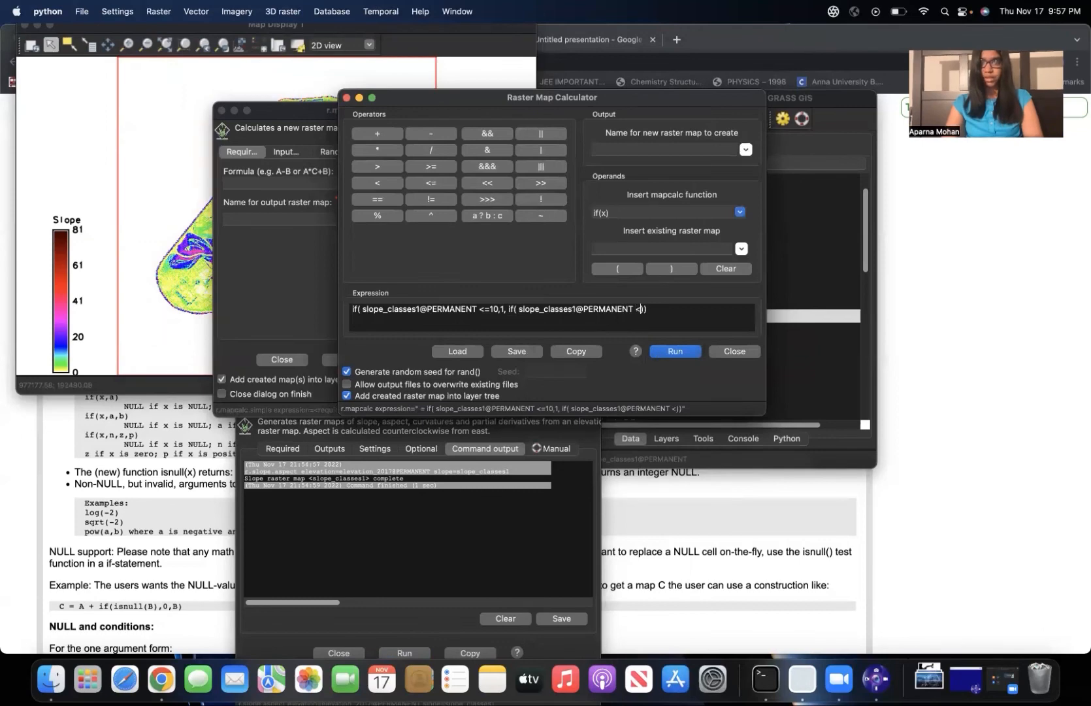
pyautogui.write('=20, ')
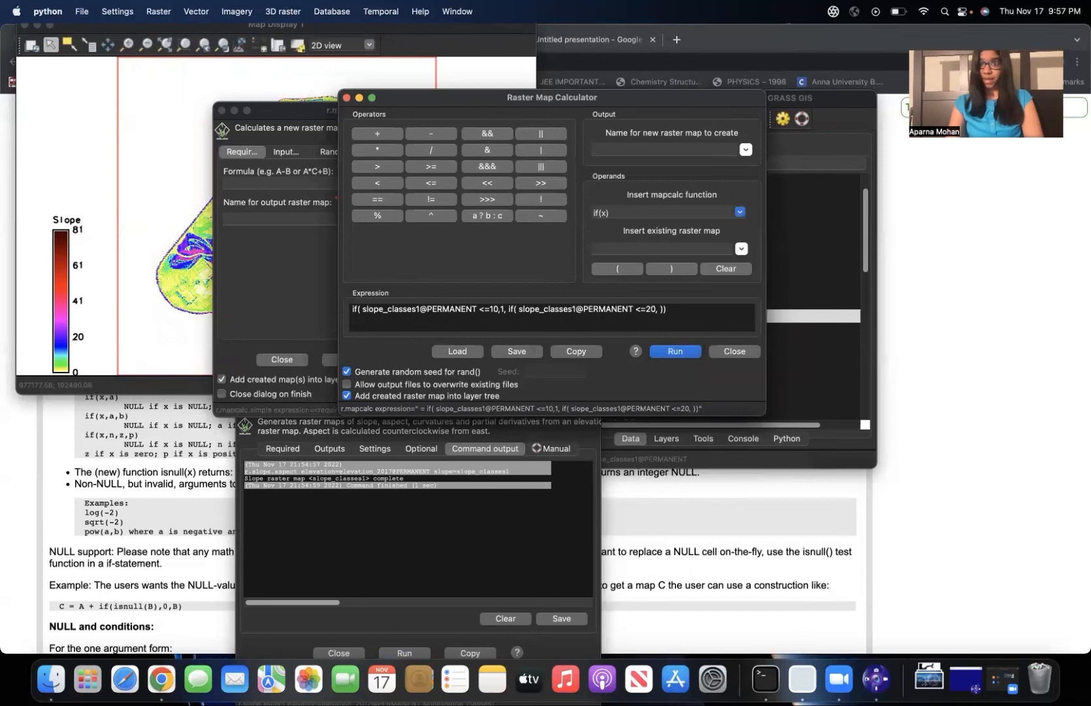
pyautogui.write('2')
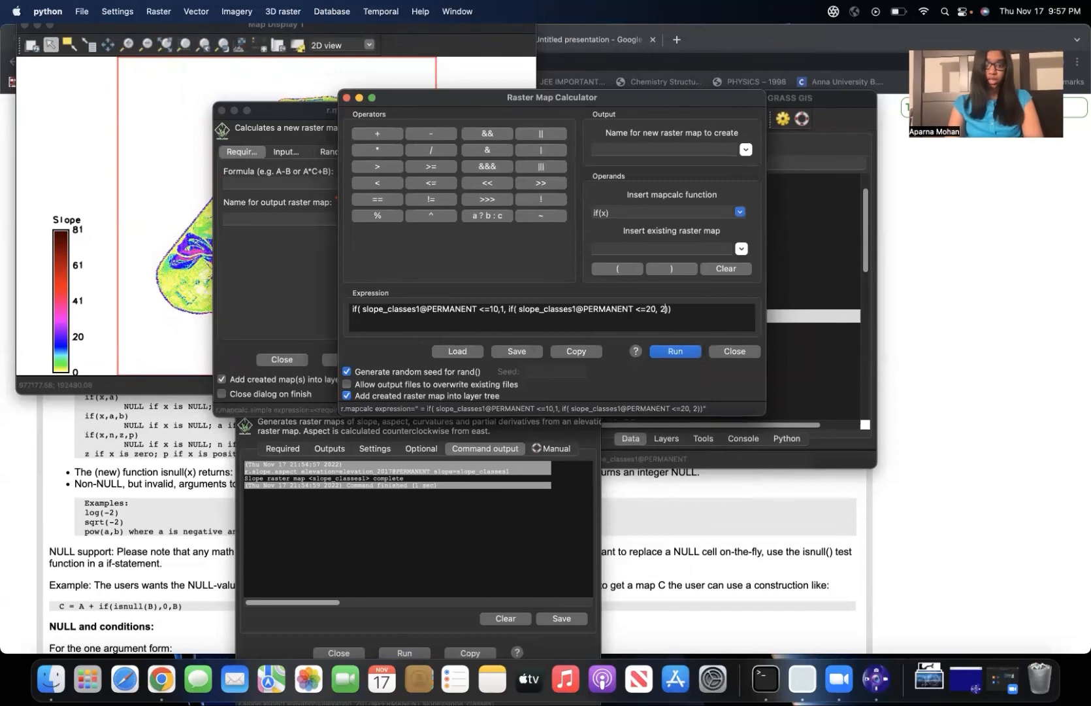
pyautogui.write(', 3')
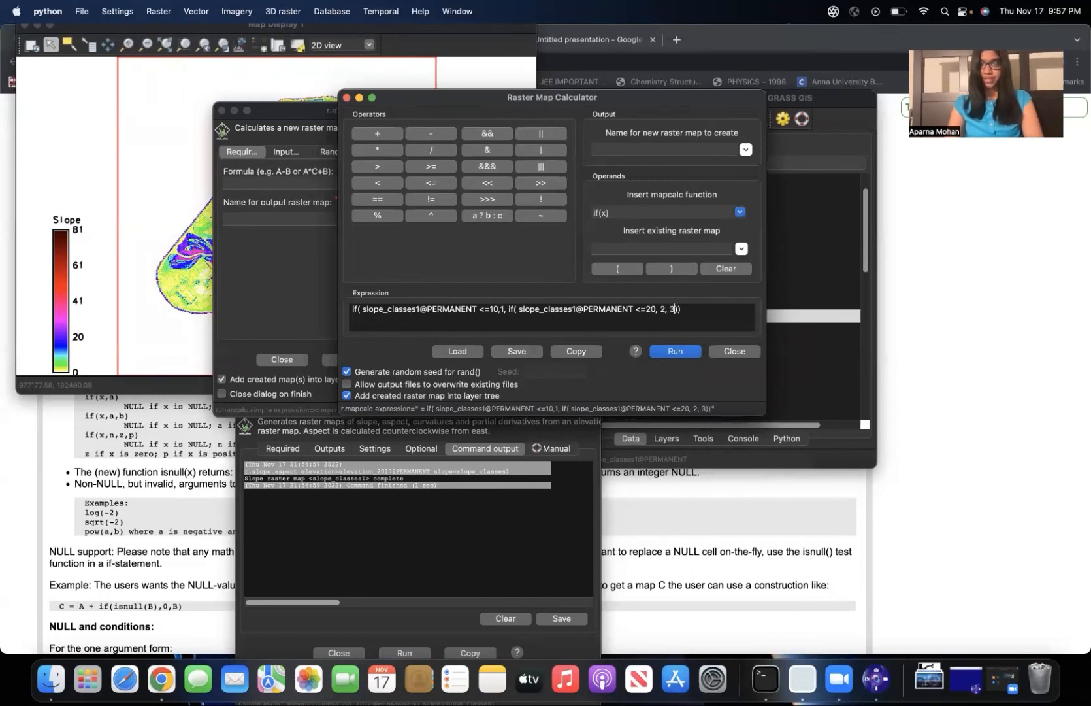
pyautogui.moveTo(691, 310); pyautogui.dragTo(352, 302)
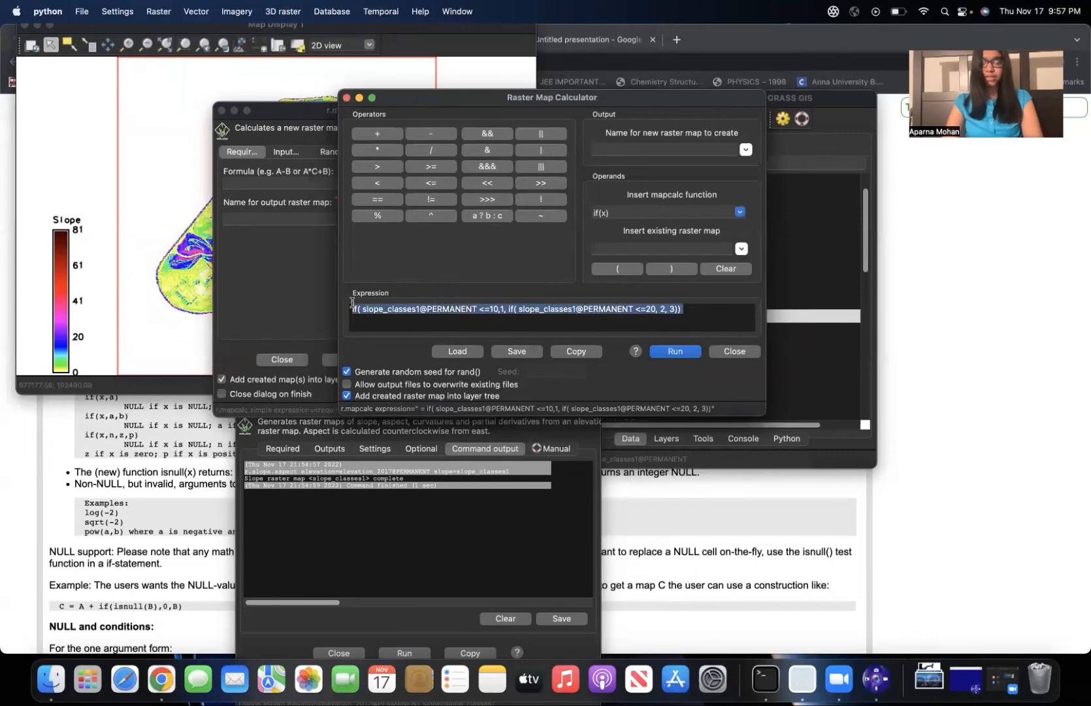